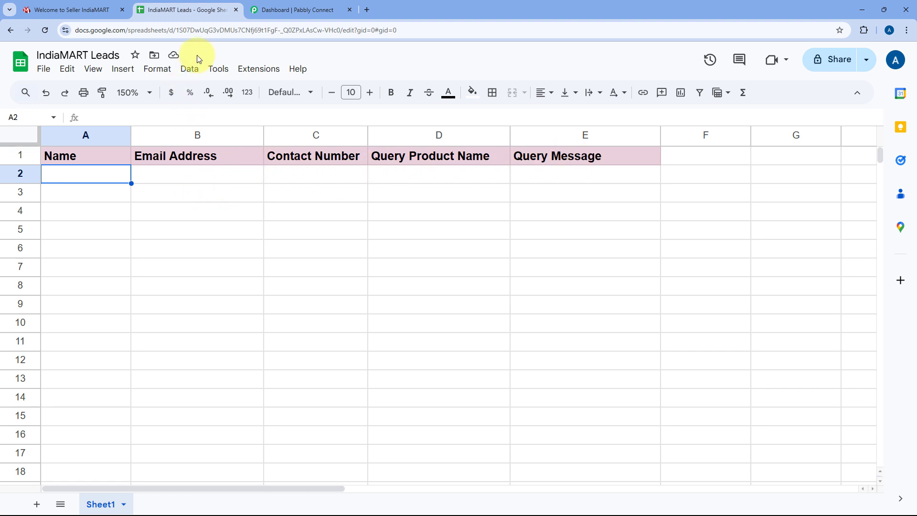
- Glance over the IndiaMART seller tab and IndiaMART Leads spreadsheet, then switch to Pabbly Connect
click(79, 9)
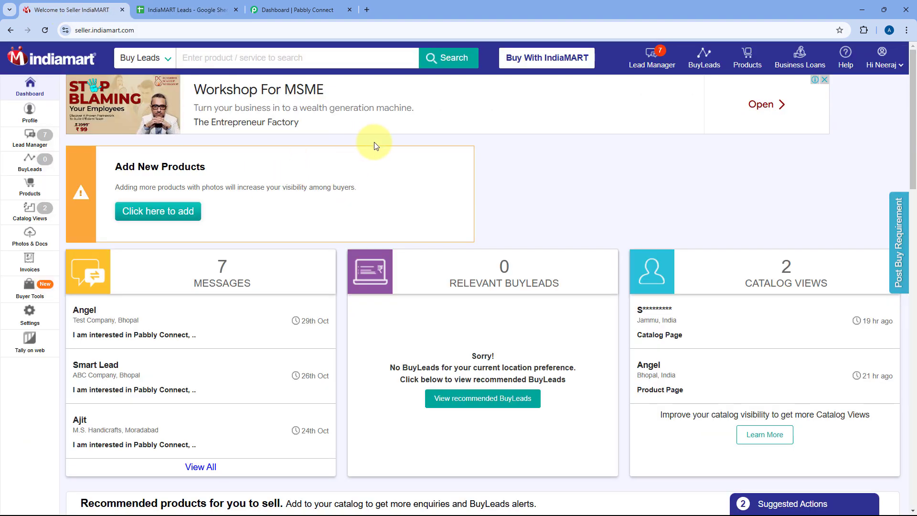
click(205, 9)
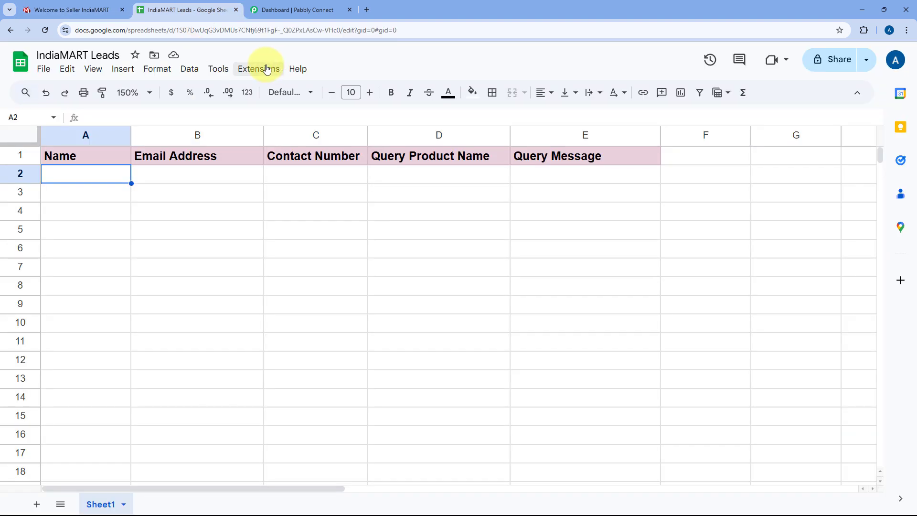
click(302, 10)
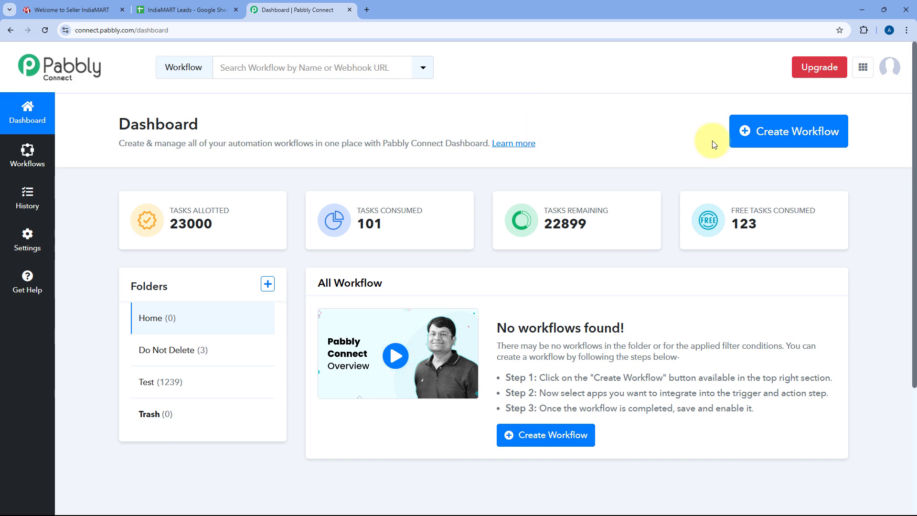
- Create a workflow named 'IndiaMART to Google Sheets', keeping it in the Home folder
click(785, 135)
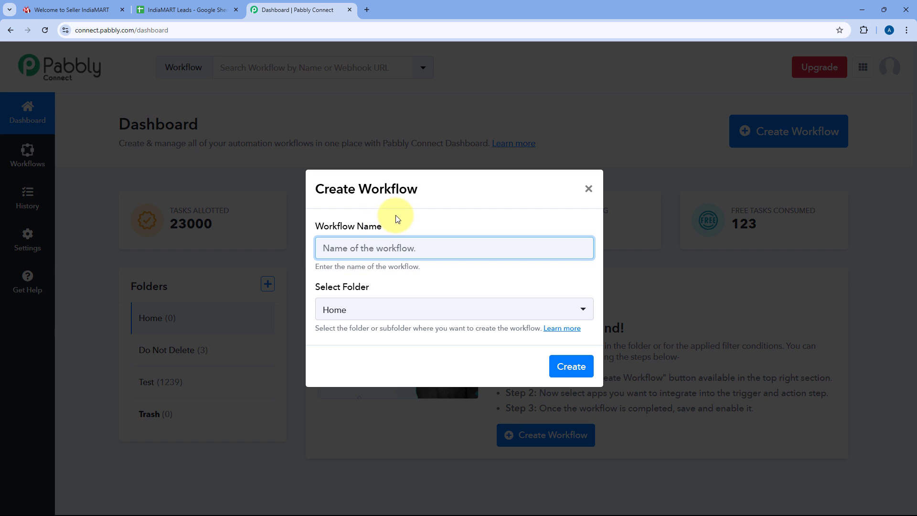
text(Indai)
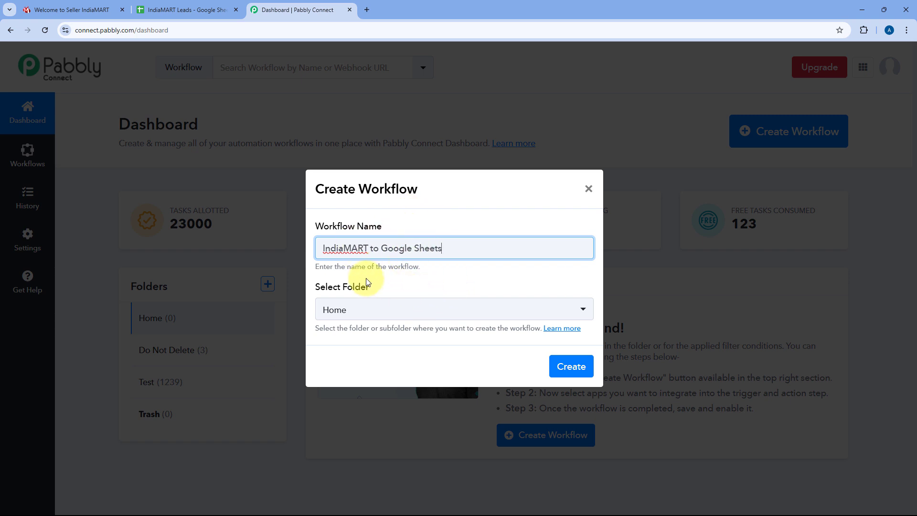
click(401, 310)
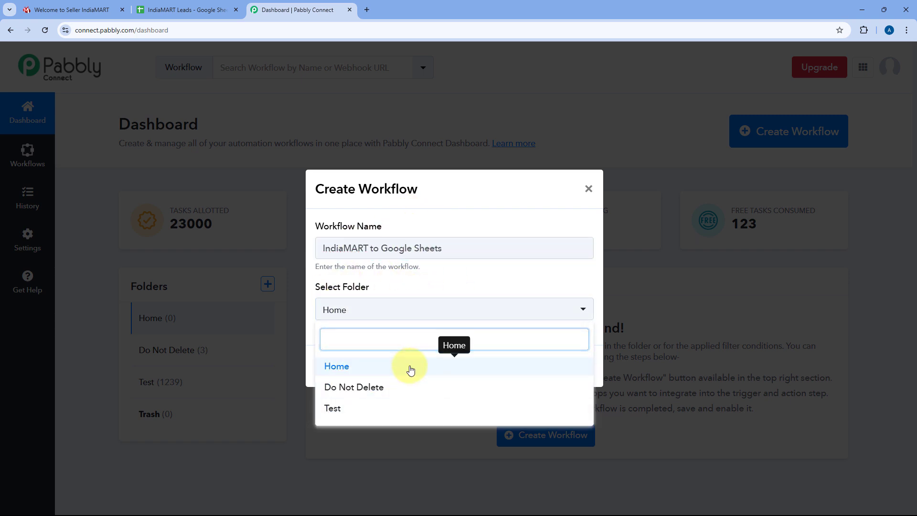
click(409, 367)
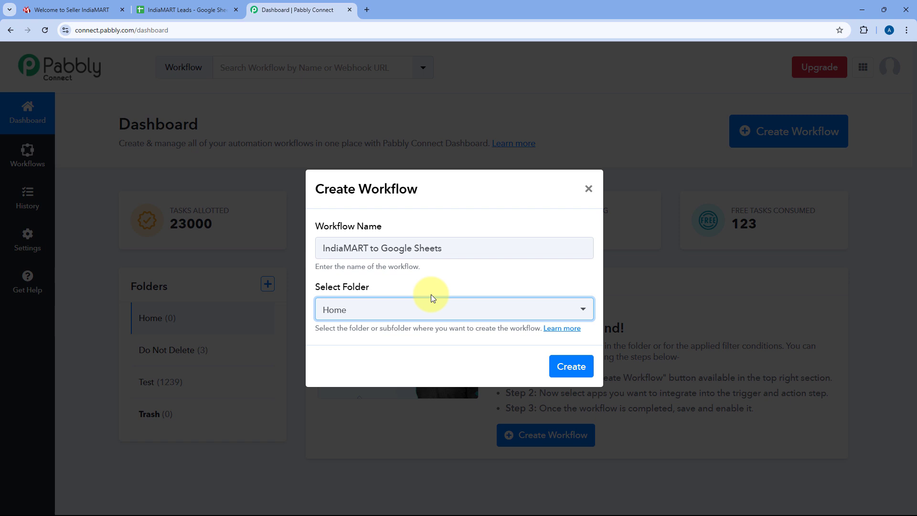
click(583, 369)
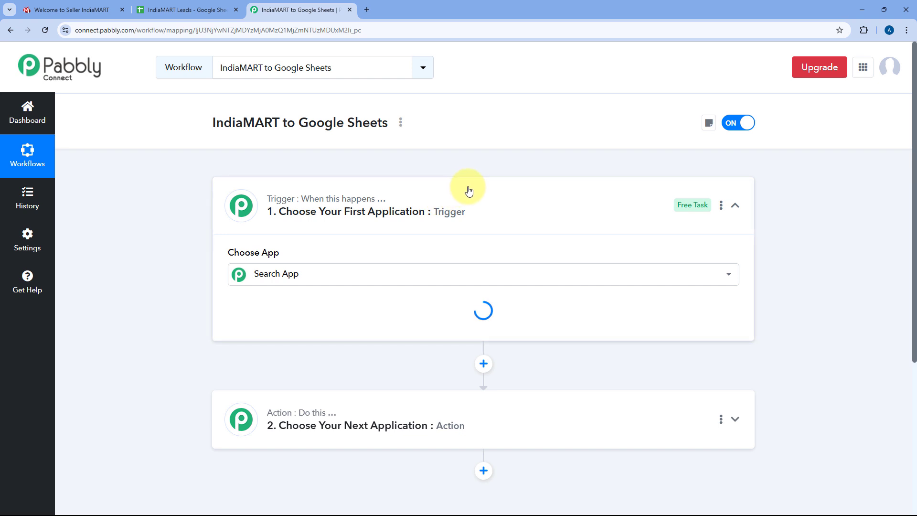
click(468, 187)
scroll(190, 221, down, 1)
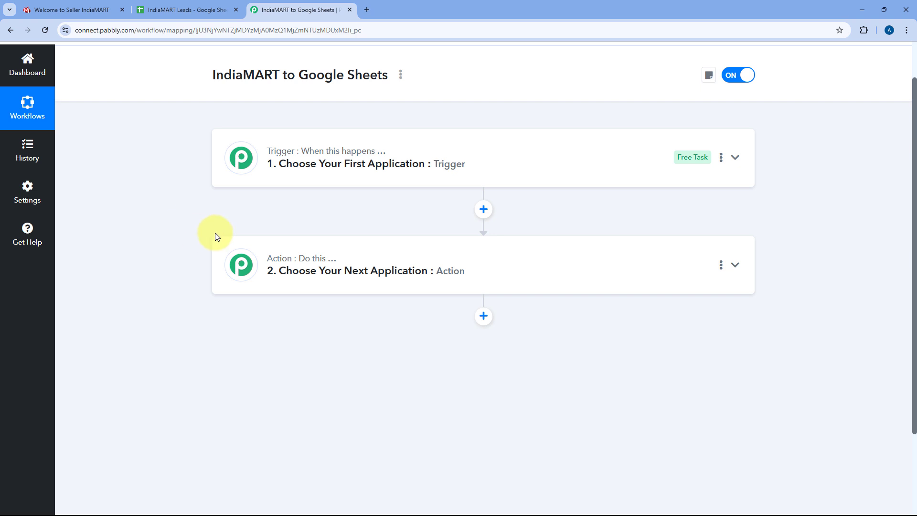
mouse_move(276, 154)
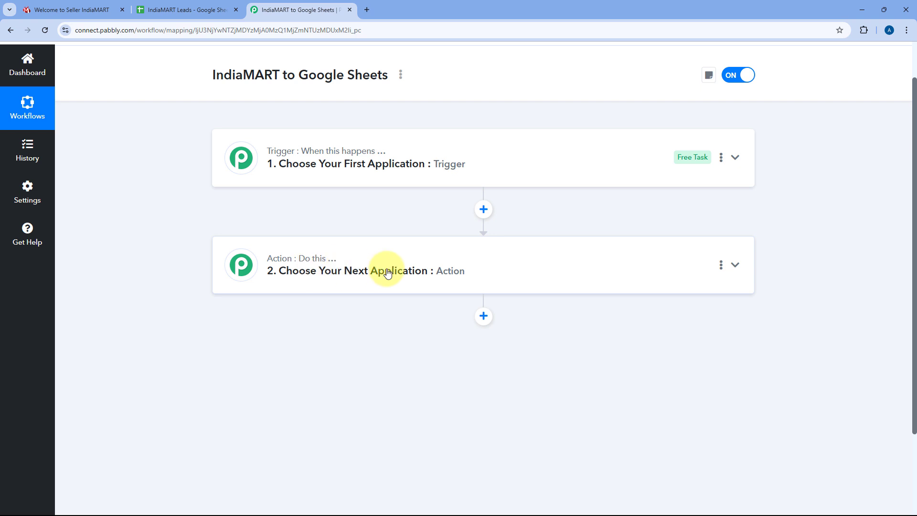
click(502, 160)
scroll(130, 184, up, 1)
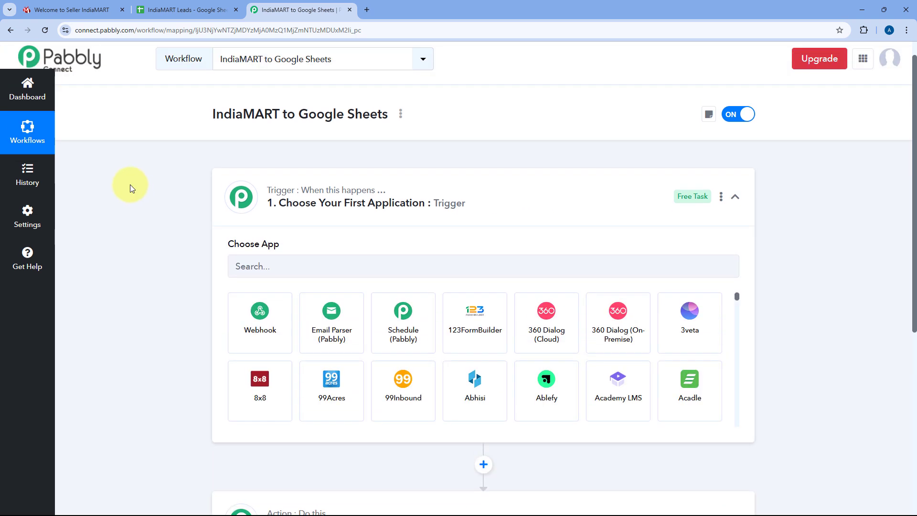
scroll(181, 190, down, 2)
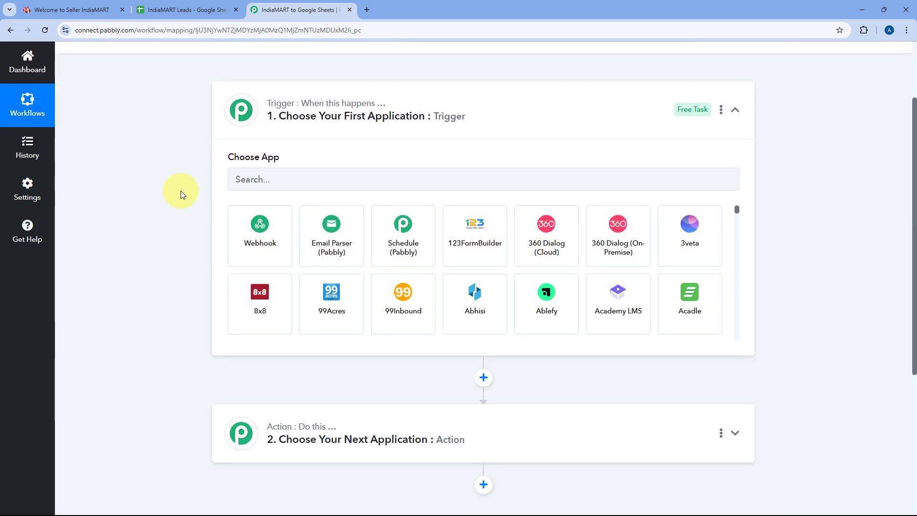
scroll(180, 190, down, 2)
scroll(180, 188, up, 1)
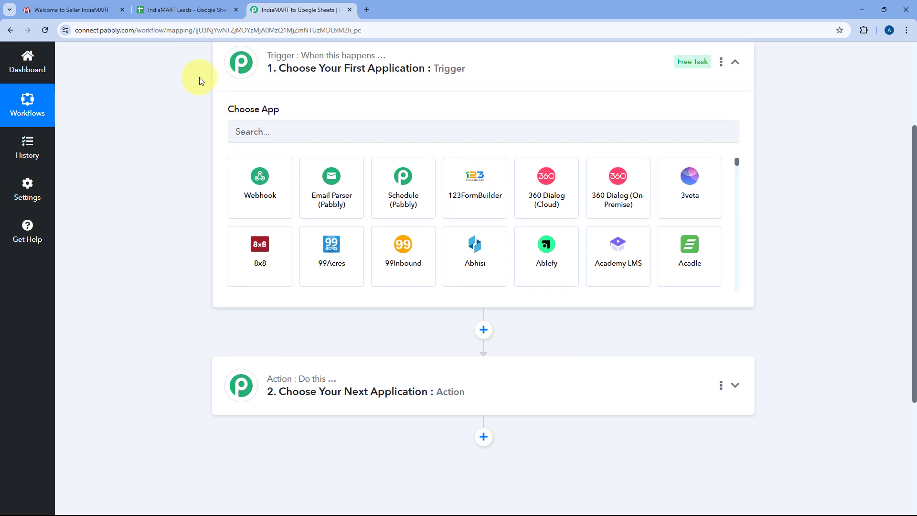
click(77, 10)
click(296, 9)
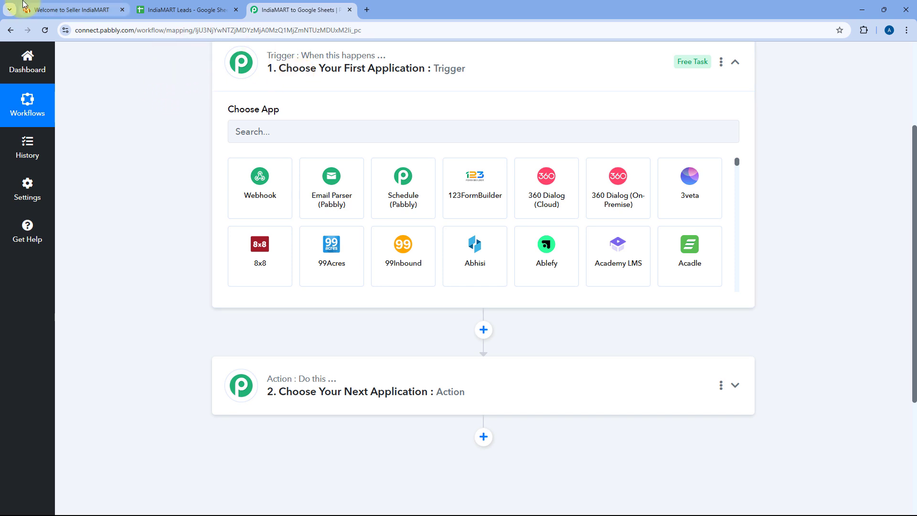
click(44, 8)
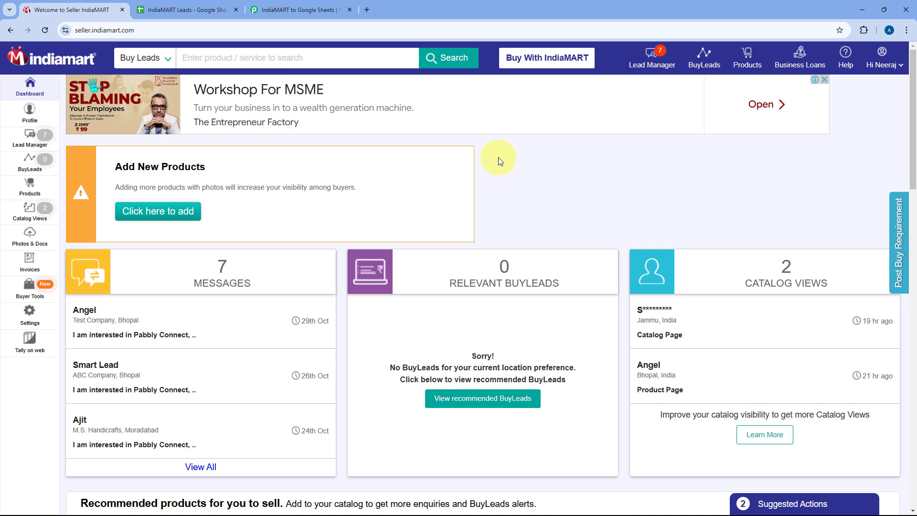
click(296, 10)
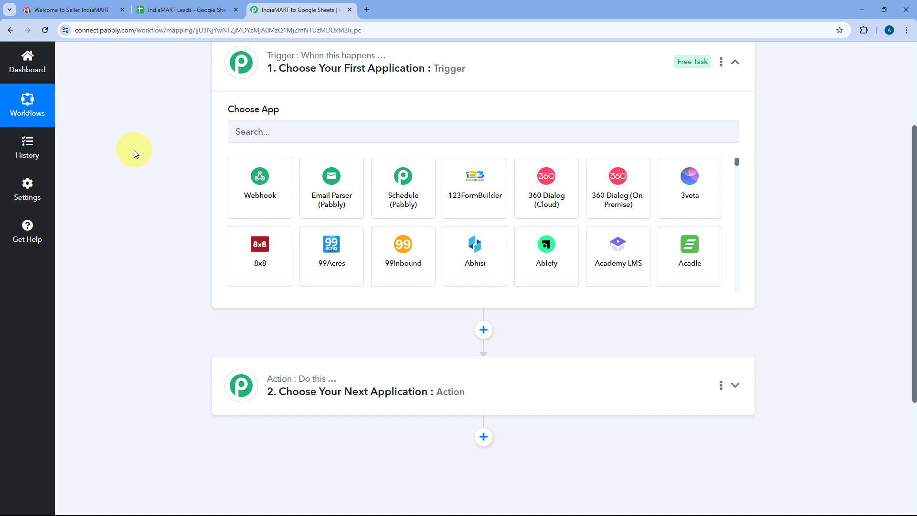
scroll(134, 151, down, 2)
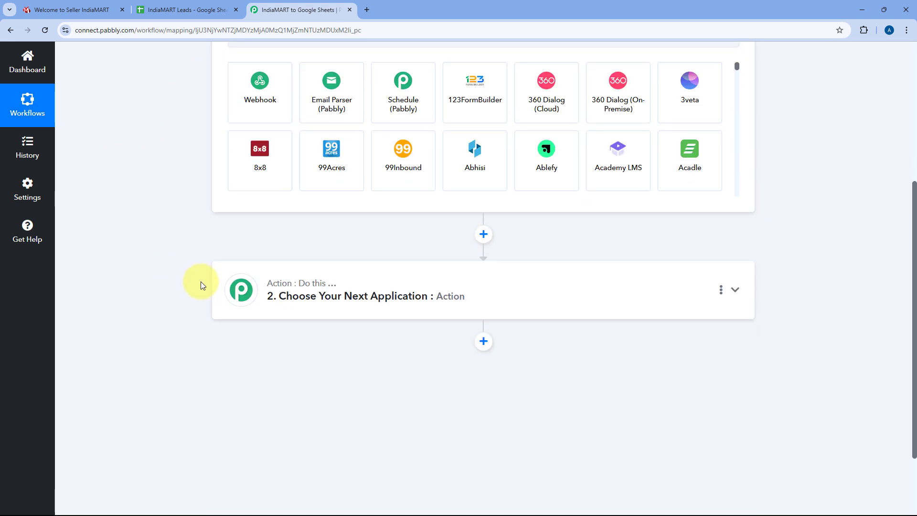
click(224, 11)
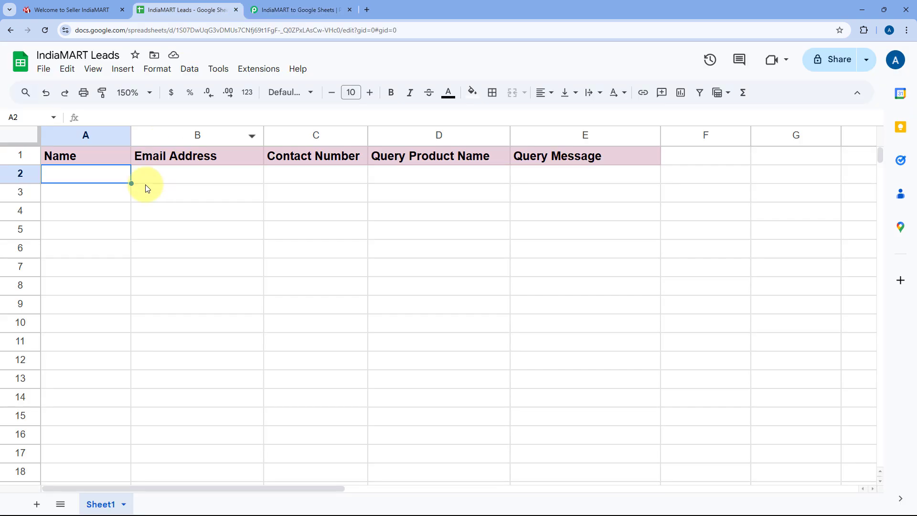
click(302, 9)
scroll(177, 227, up, 1)
scroll(180, 223, up, 1)
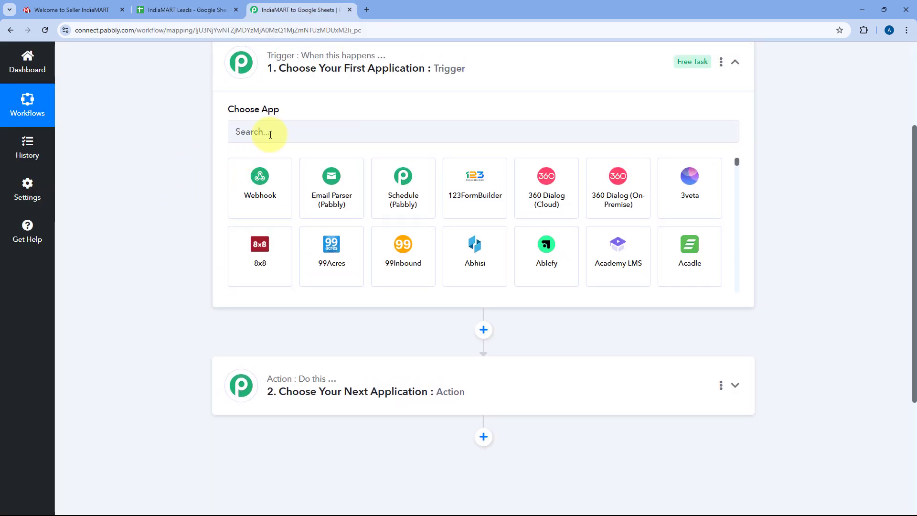
- Set the trigger app to IndiaMART with the 'New Leads' trigger event
click(270, 134)
scroll(150, 193, up, 1)
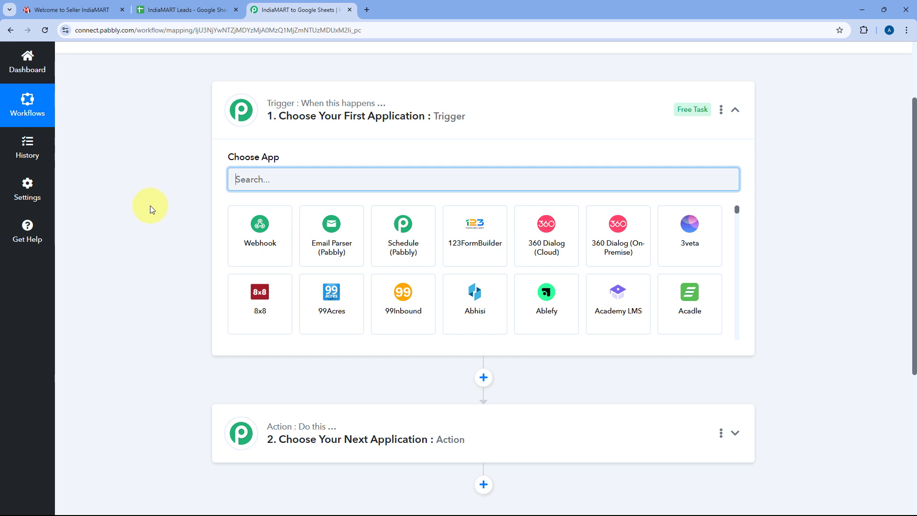
text(Indai)
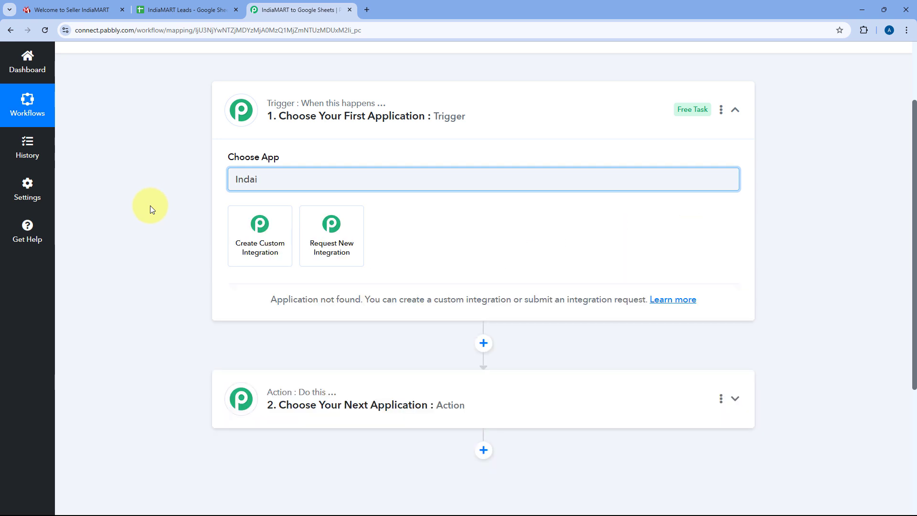
key(BackSpace)
key(BackSpace)
text(ia)
click(266, 247)
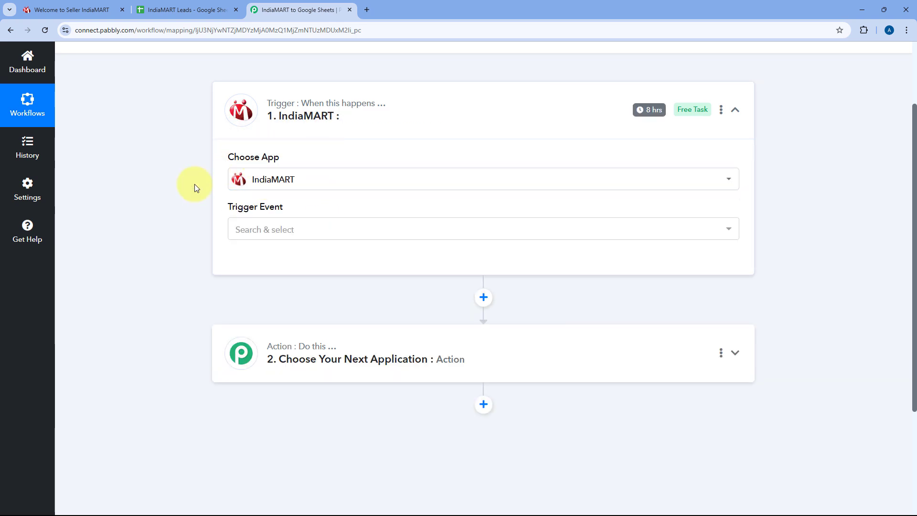
scroll(193, 185, down, 1)
click(239, 183)
scroll(205, 189, down, 2)
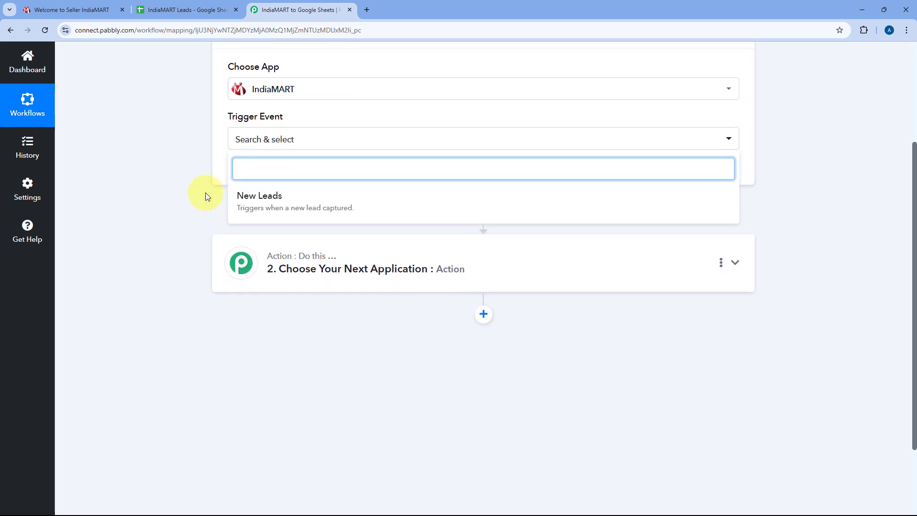
click(278, 147)
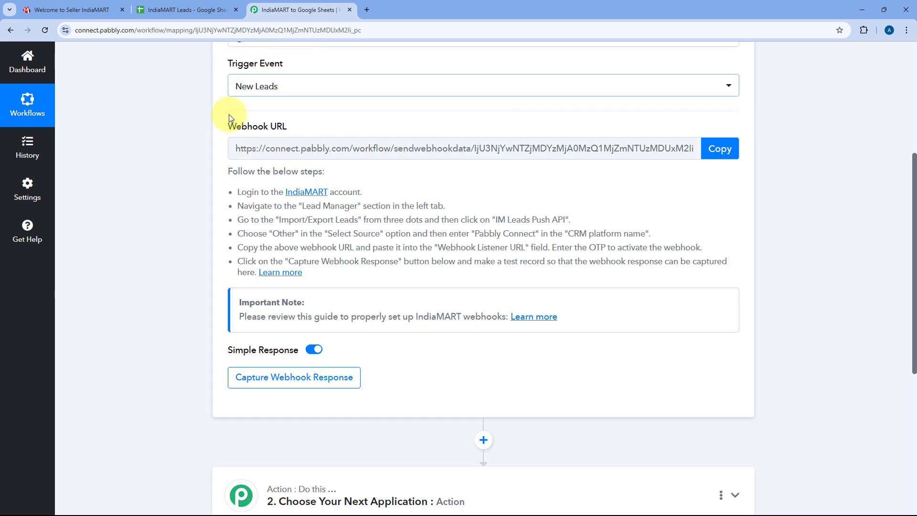
- Copy the trigger's webhook URL so it waits for a response, then go to IndiaMART
mouse_move(287, 133)
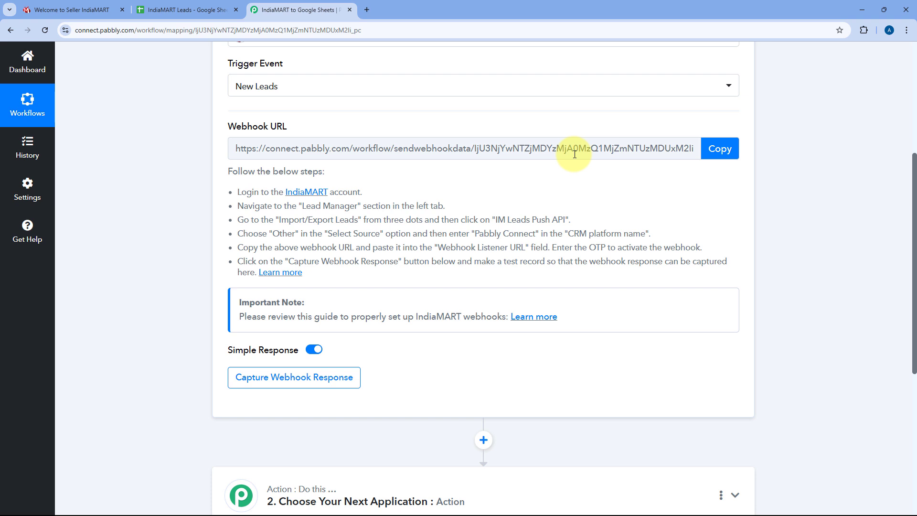
drag(226, 171, 497, 271)
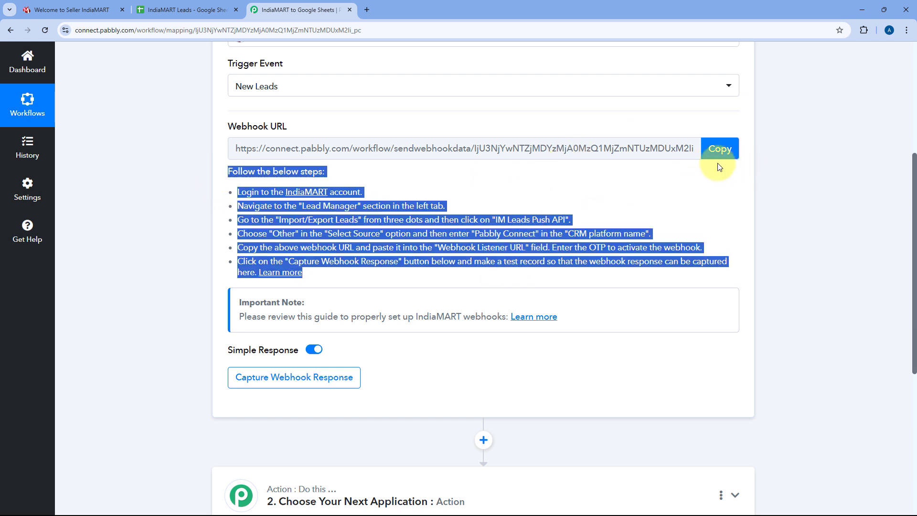
click(719, 149)
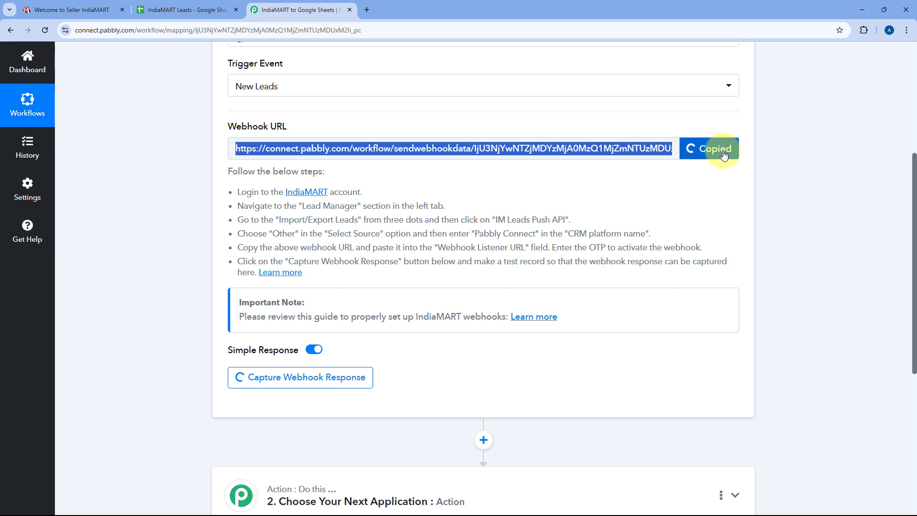
click(74, 8)
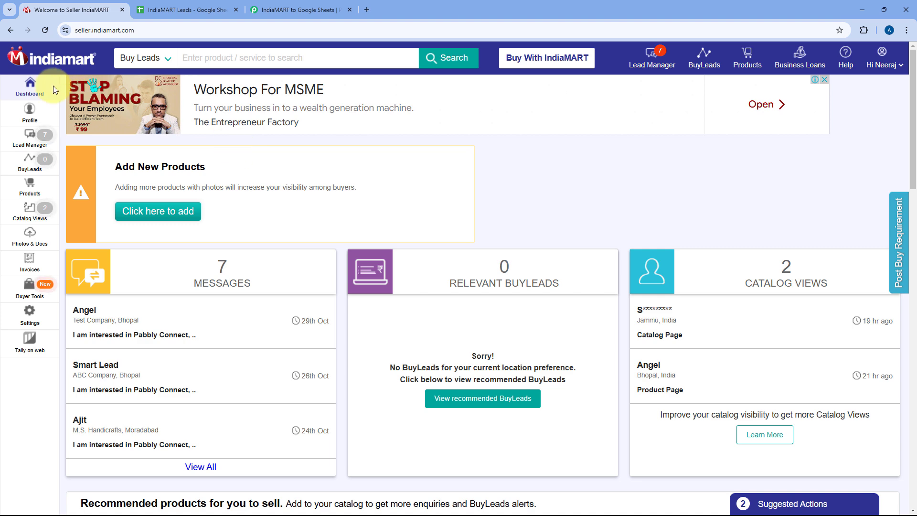
- Open IndiaMART's Push API integration page from the Lead Manager and choose Other as lead source
click(17, 149)
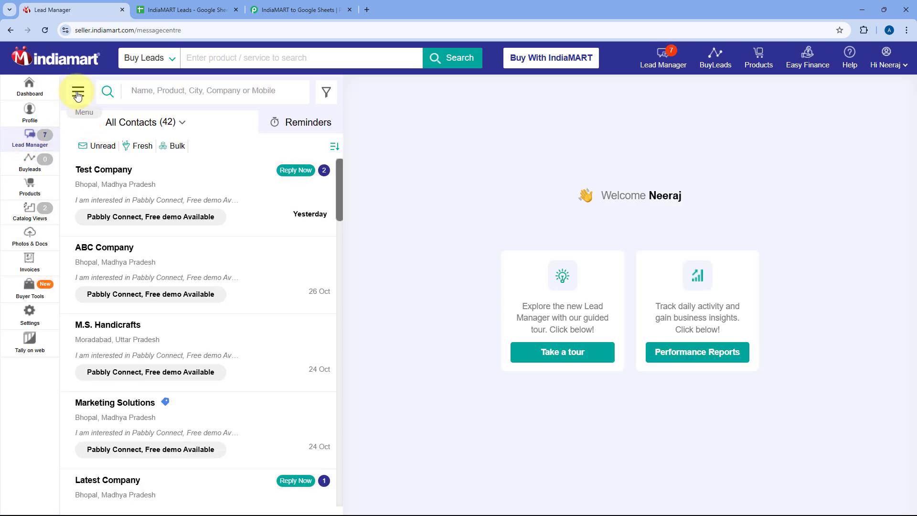
click(78, 95)
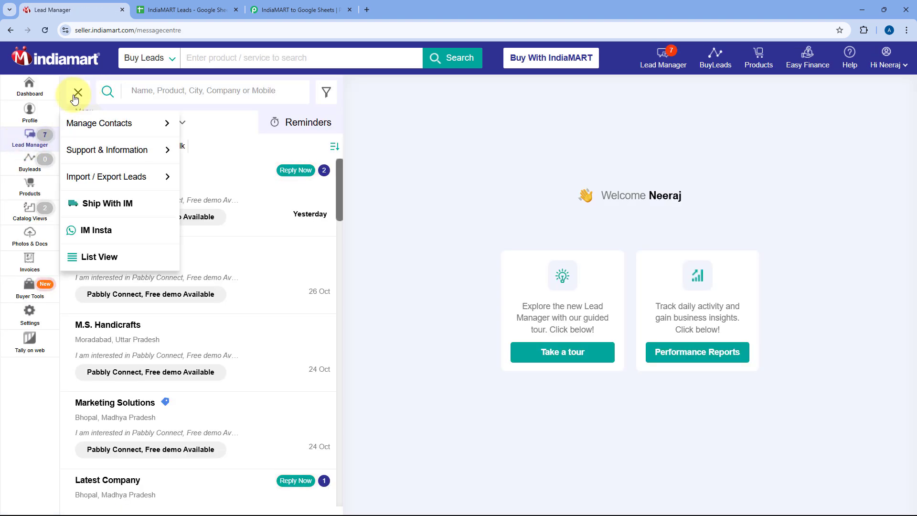
mouse_move(87, 180)
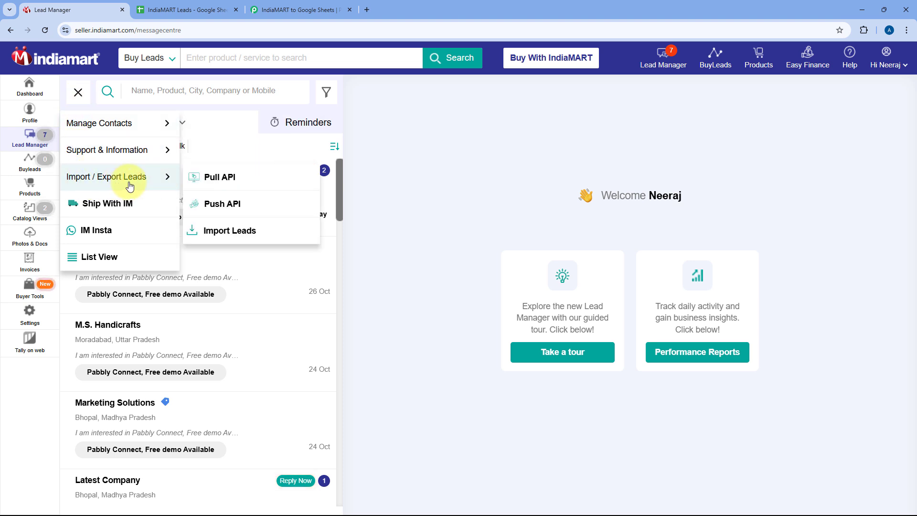
click(213, 205)
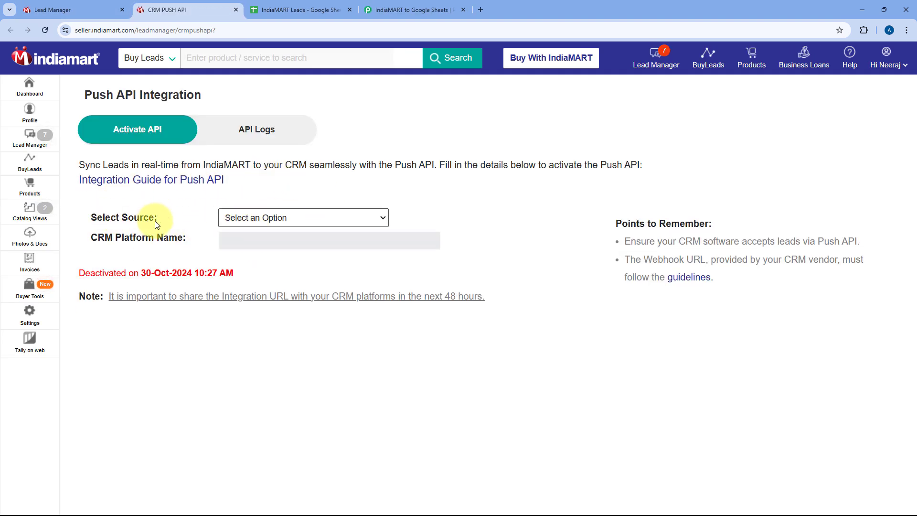
click(308, 216)
click(263, 304)
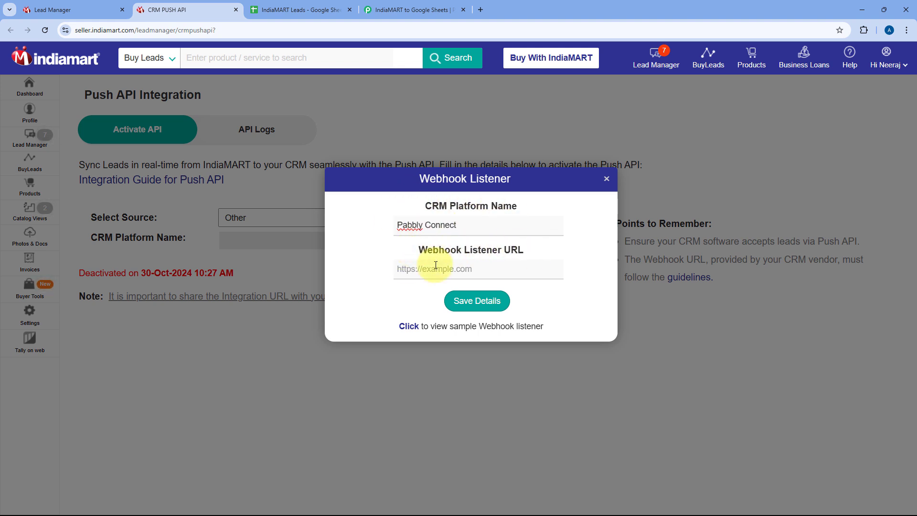
- Paste the Pabbly webhook URL into IndiaMART's Webhook Listener URL field and save the details
click(411, 9)
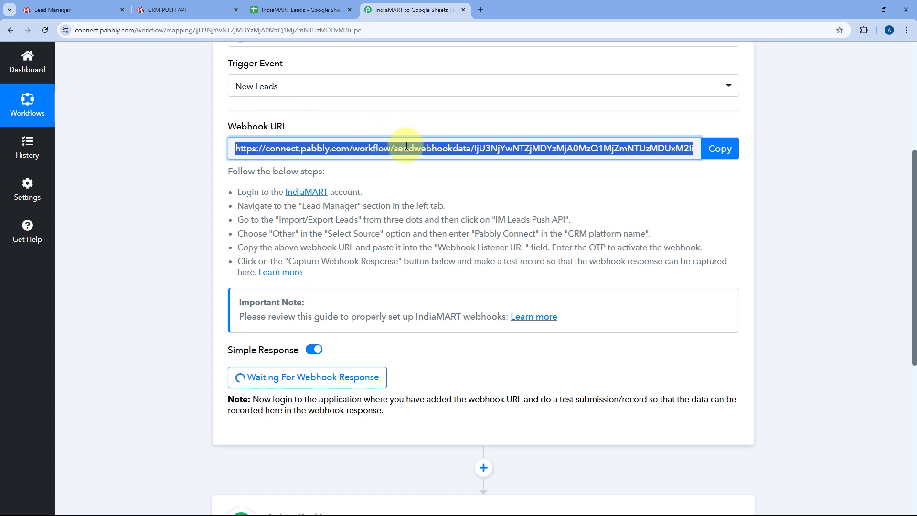
click(716, 150)
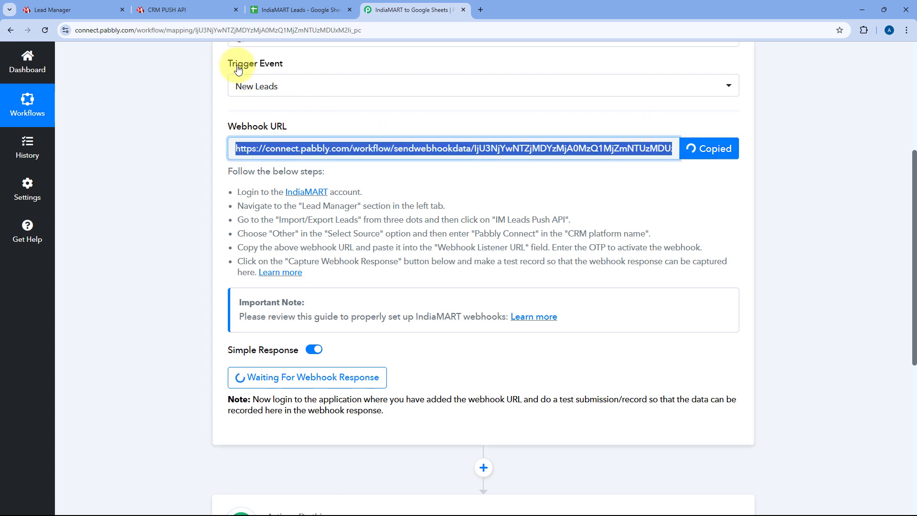
click(186, 10)
right_click(430, 269)
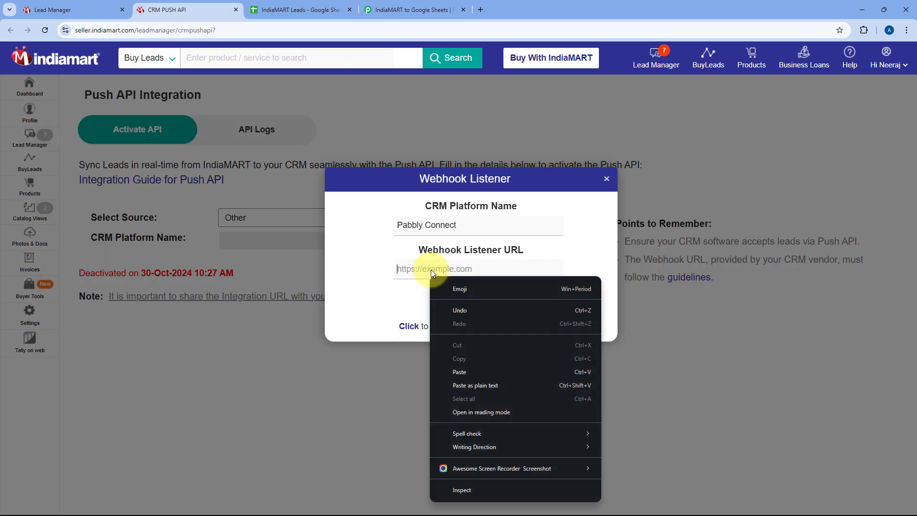
click(460, 367)
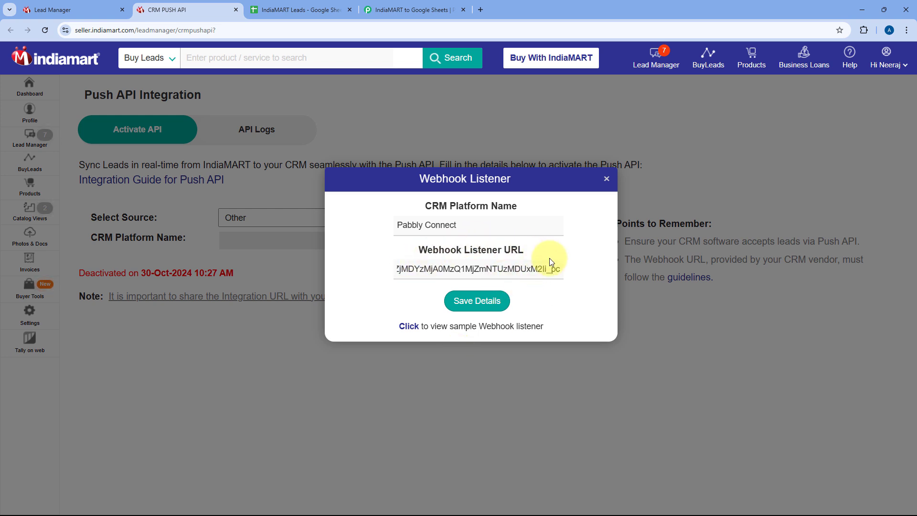
click(487, 305)
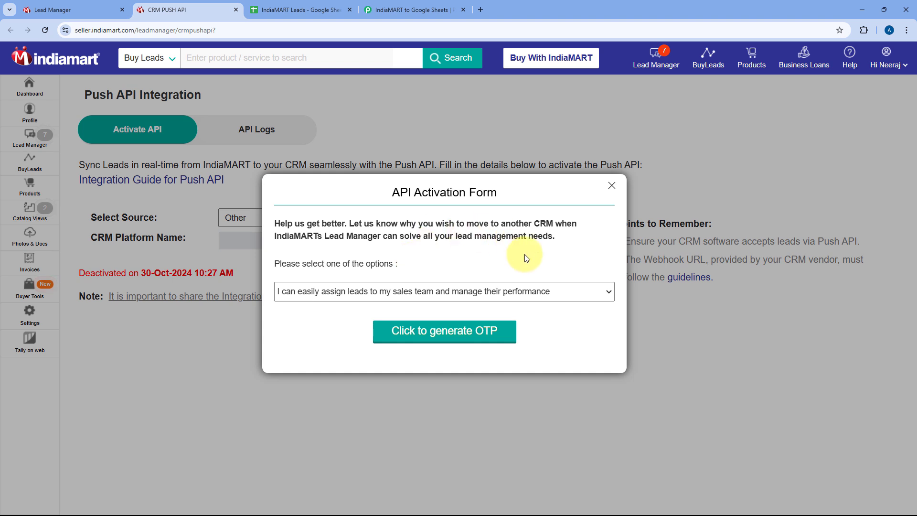
click(431, 292)
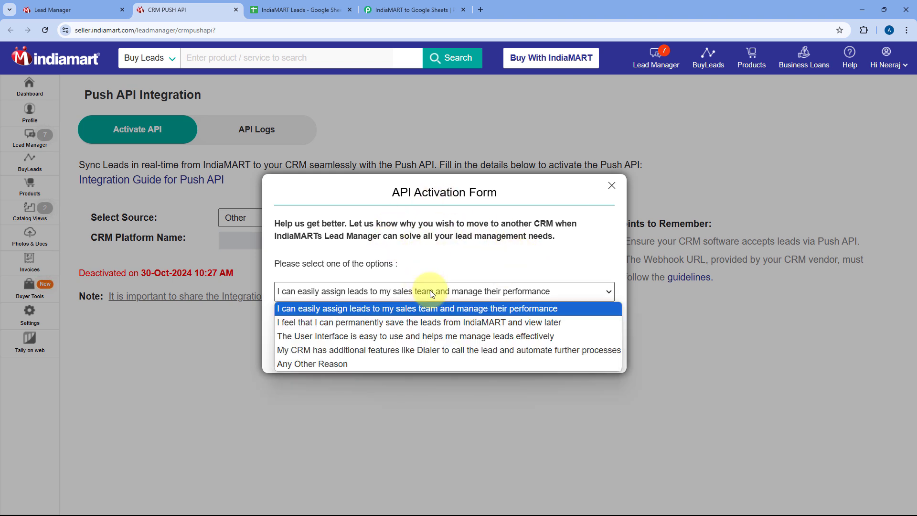
- Keep the default activation reason, generate an OTP, and submit the code to activate Push API
click(384, 311)
click(351, 291)
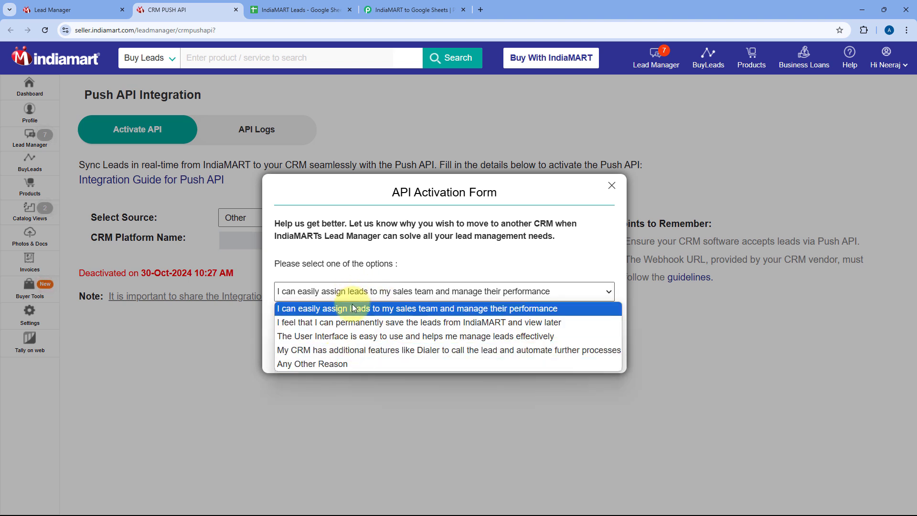
click(352, 305)
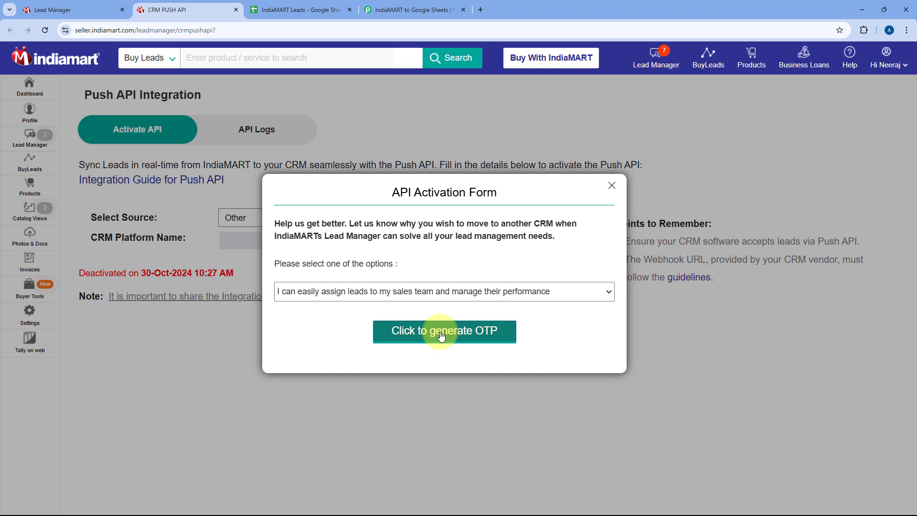
click(440, 332)
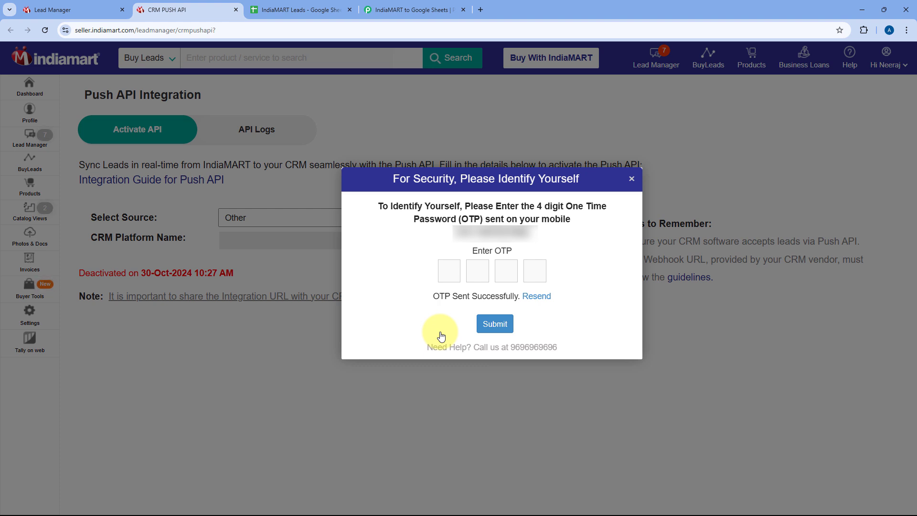
click(453, 270)
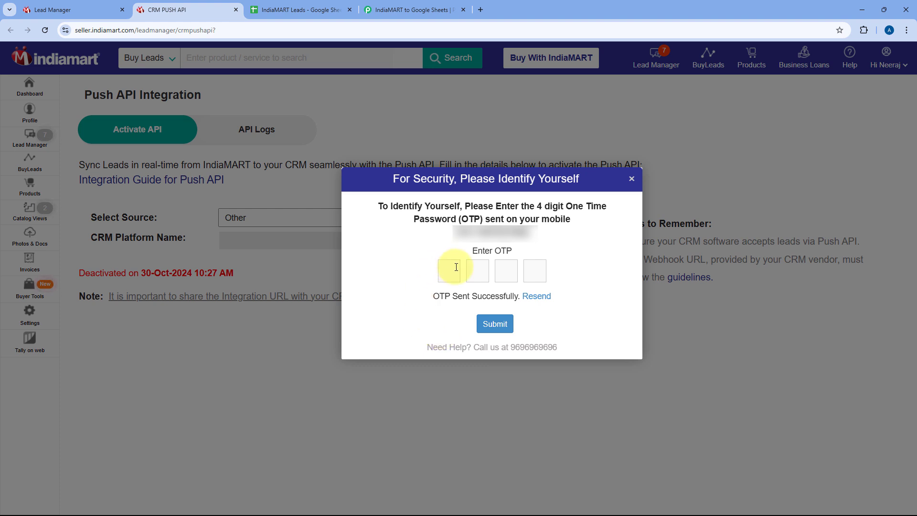
click(495, 323)
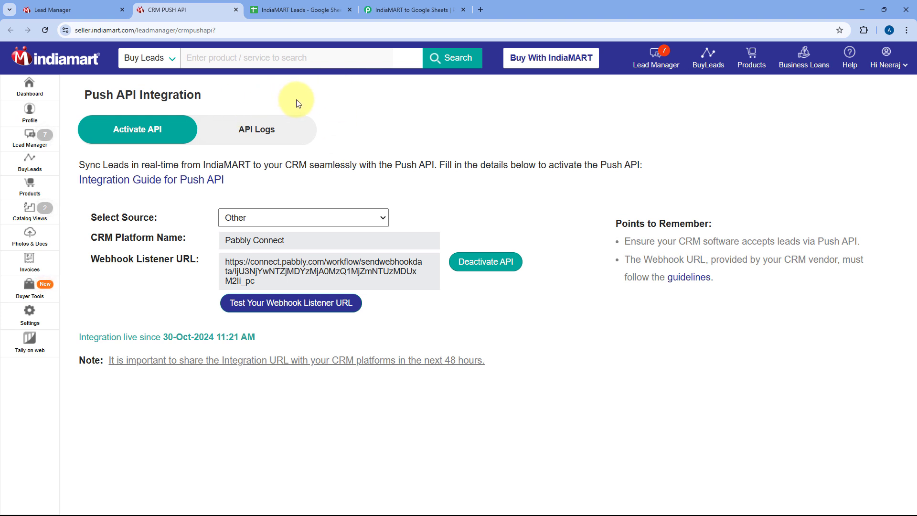
- Return to the Pabbly workflow, whose IndiaMART trigger is still waiting for a webhook response
click(414, 10)
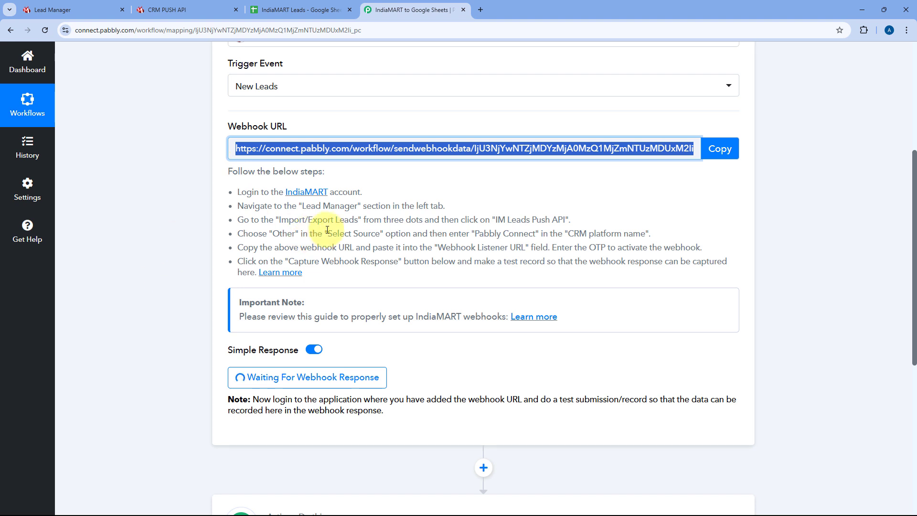
scroll(483, 229, down, 1)
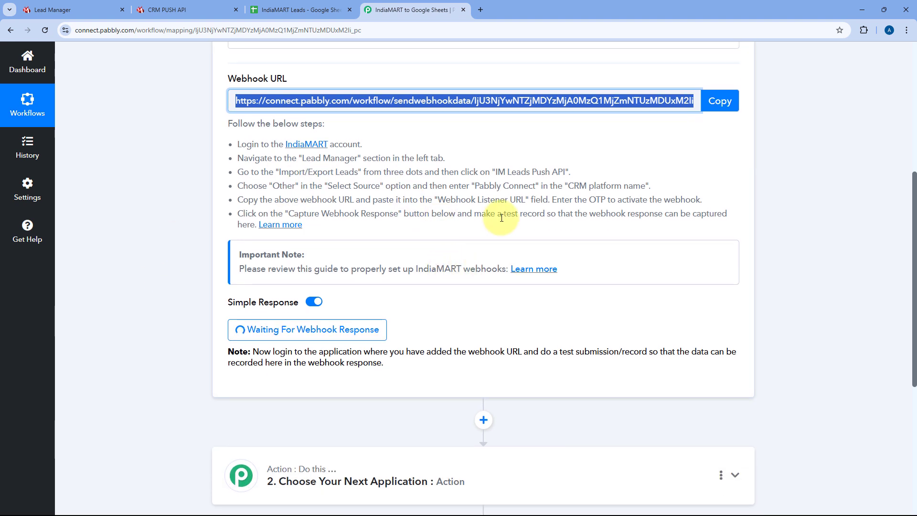
click(483, 234)
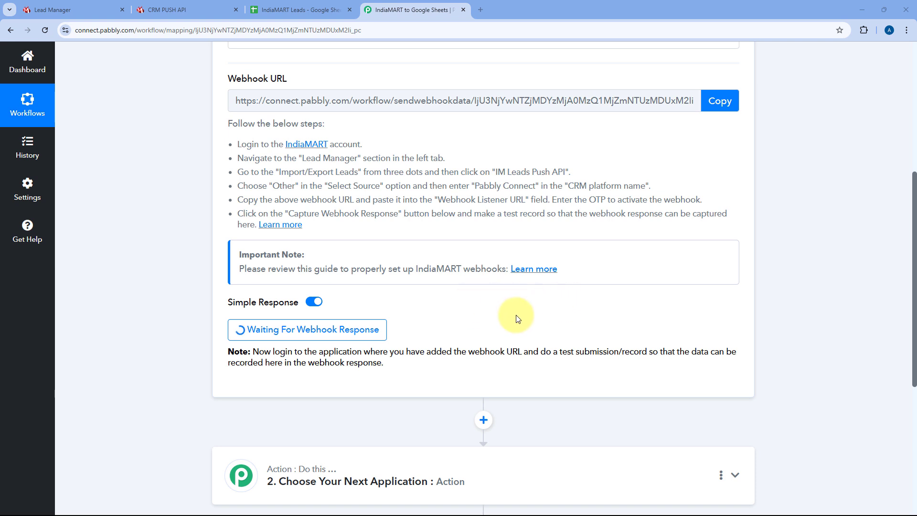
click(112, 7)
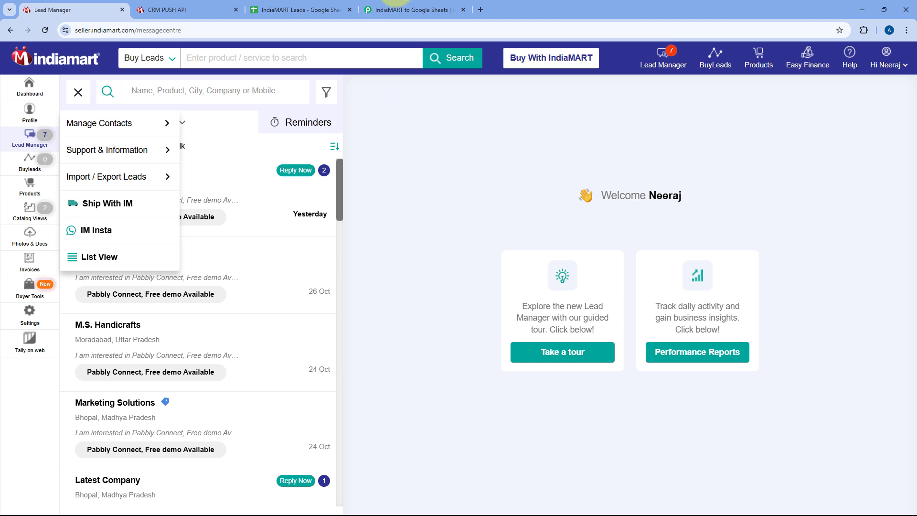
click(401, 10)
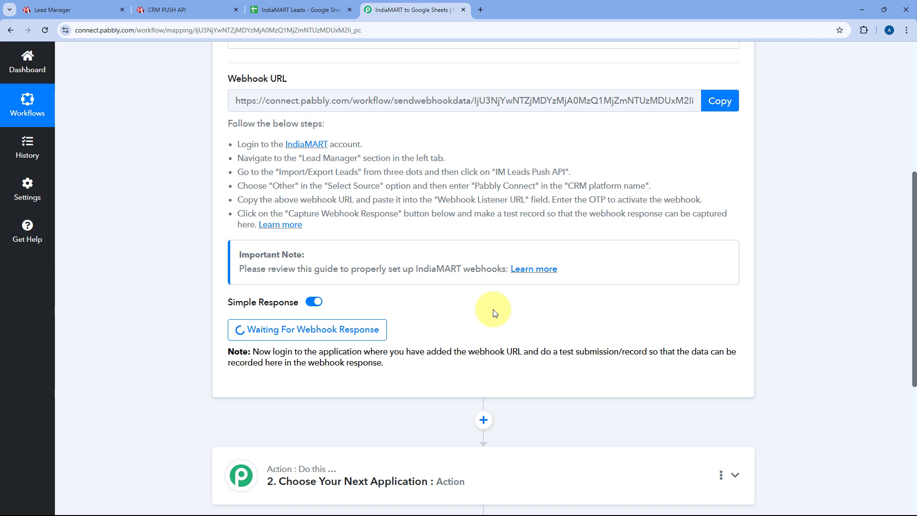
- In an incognito window, search indiamart.com for 'magnet brains software technology pvt ltd'
key(ctrl+shift+n)
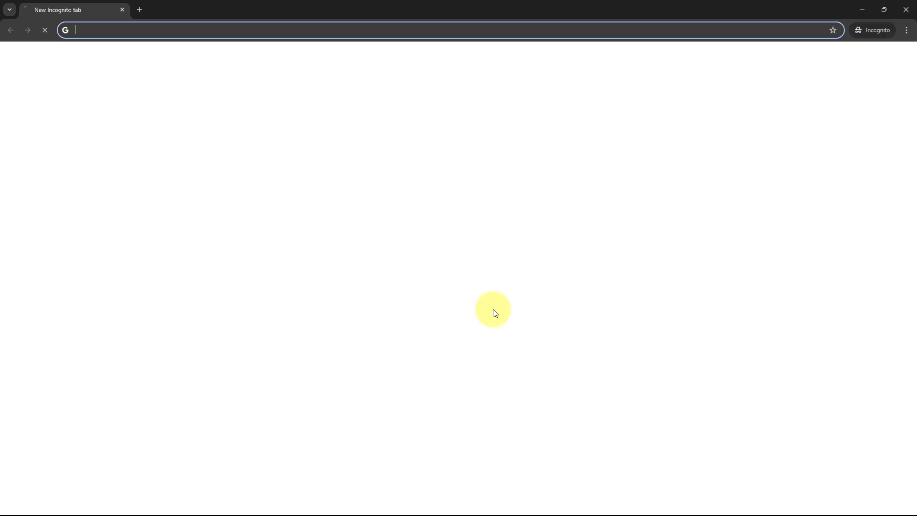
text(ind)
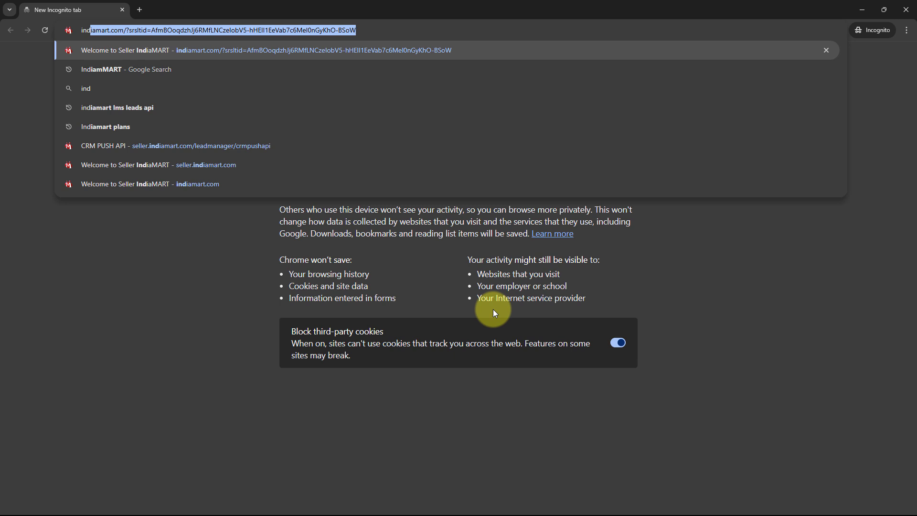
key(Return)
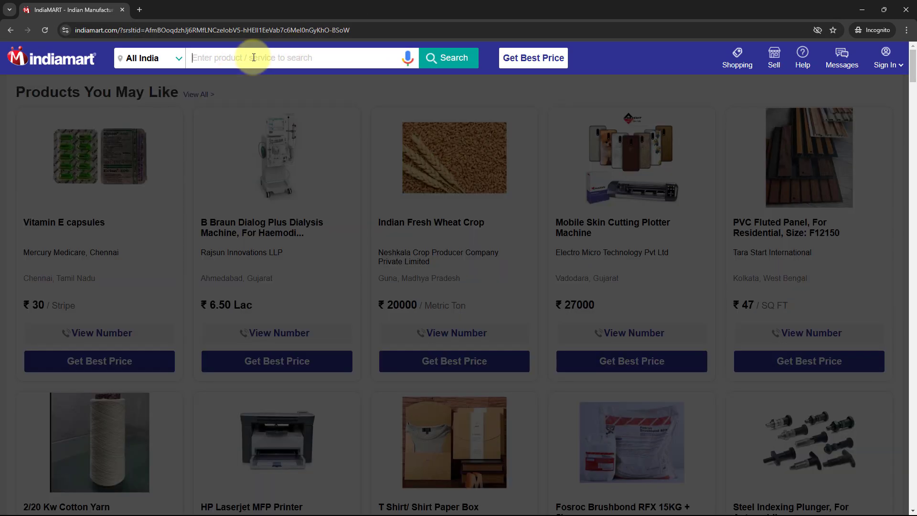
click(252, 58)
text(Ma)
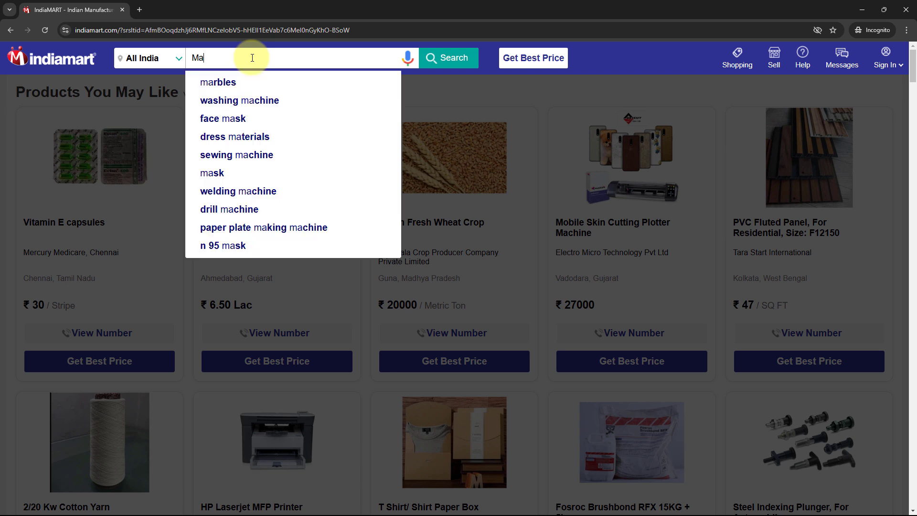
text(gne)
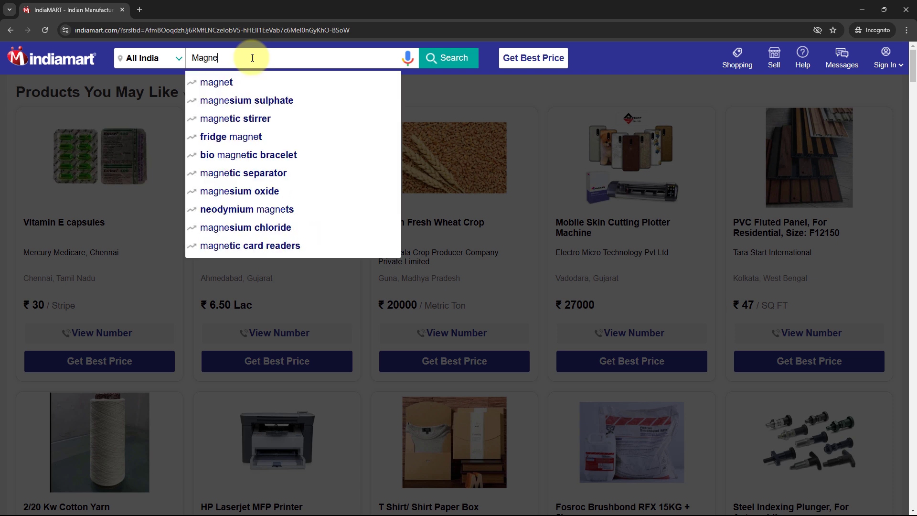
text(t )
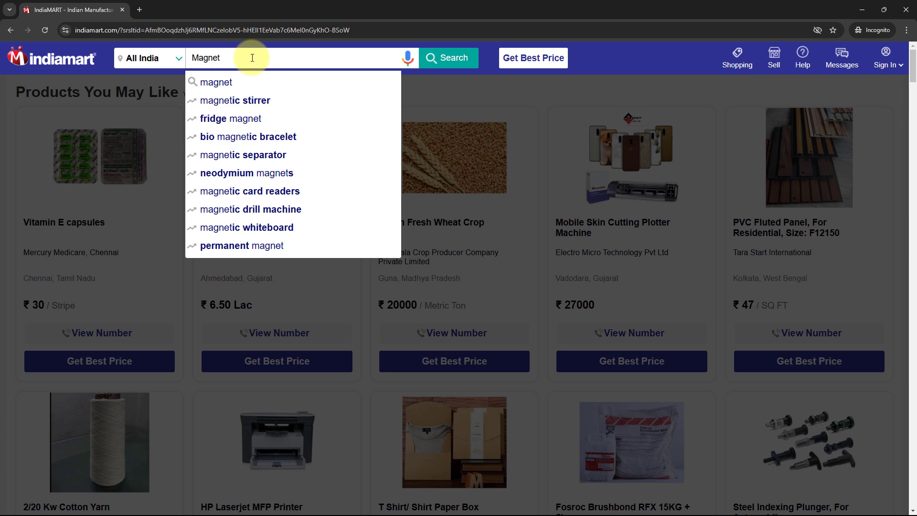
text(brains)
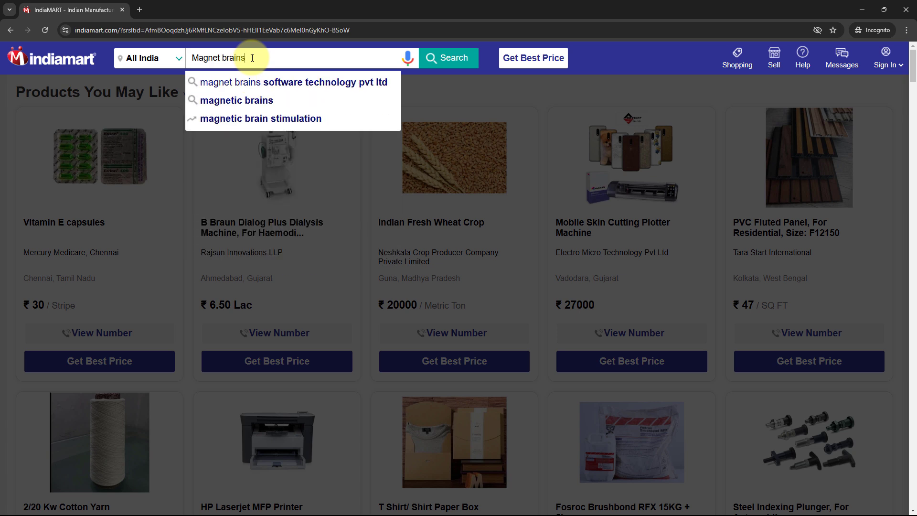
click(256, 84)
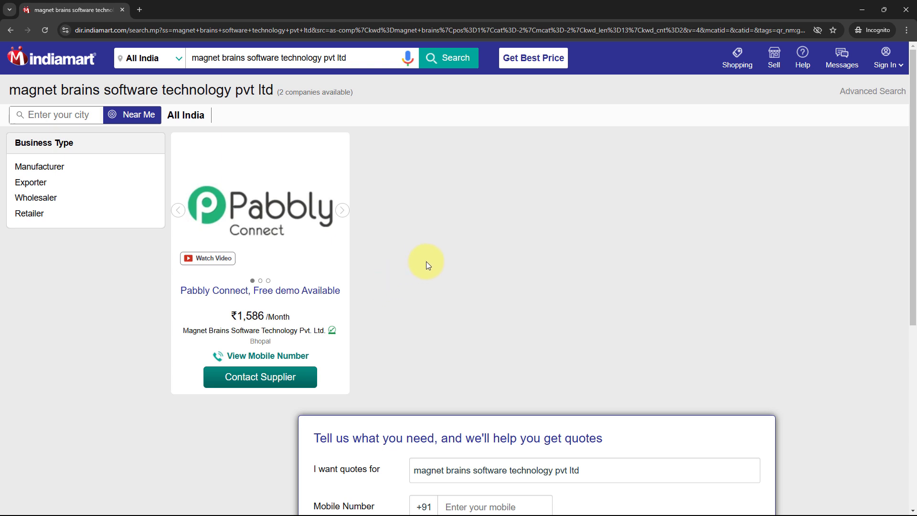
- Open the Pabbly Connect listing, contact the supplier and submit the buyer's mobile number
click(250, 290)
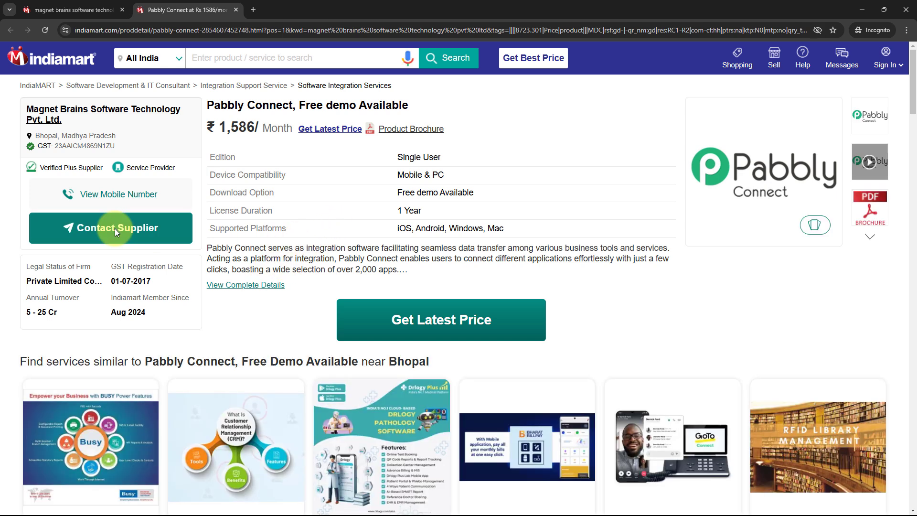
click(115, 229)
click(446, 244)
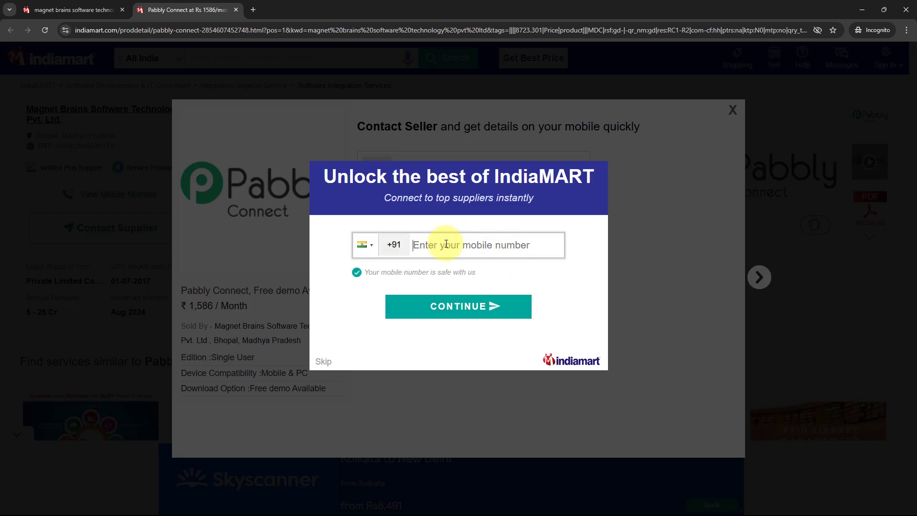
text(8)
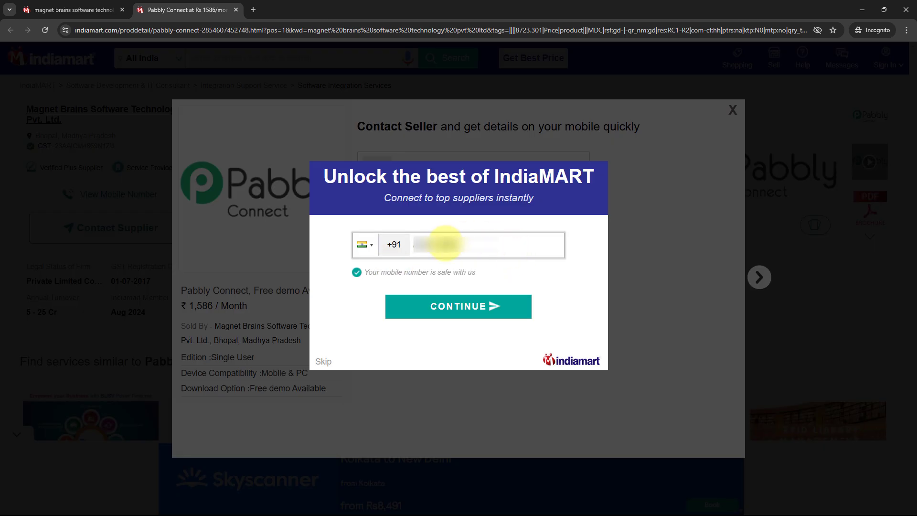
click(476, 311)
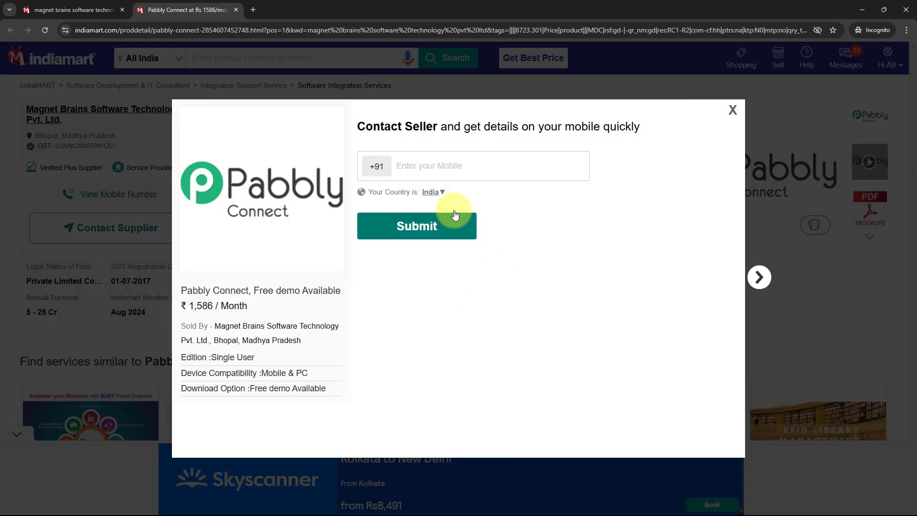
click(444, 163)
text(8••••••)
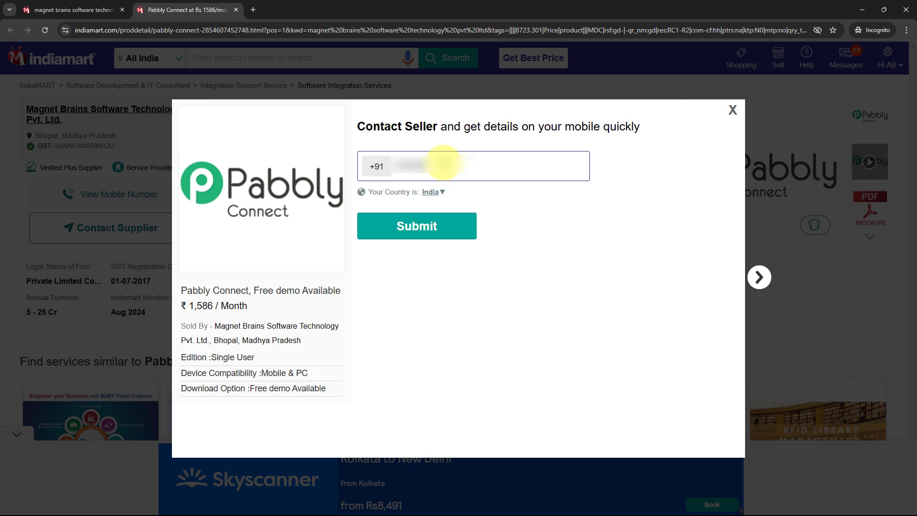
click(430, 227)
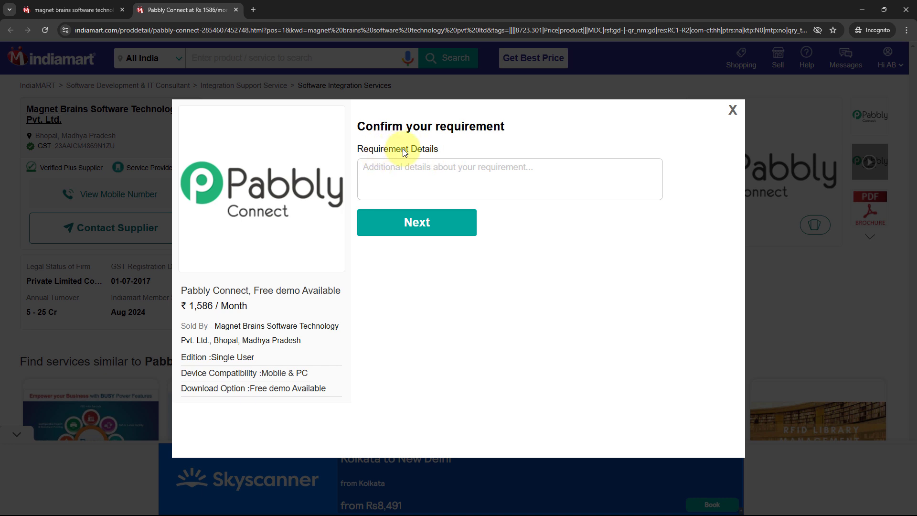
- Send the requirement 'I want 100 pcs of this' with a GST number, then close the thank-you popup
click(399, 169)
text(I want )
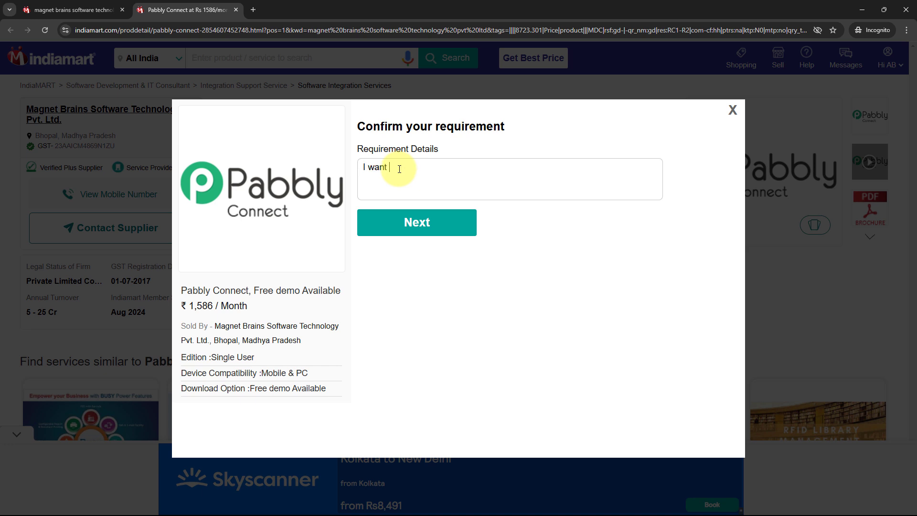
text(100 pcs of this.)
click(449, 232)
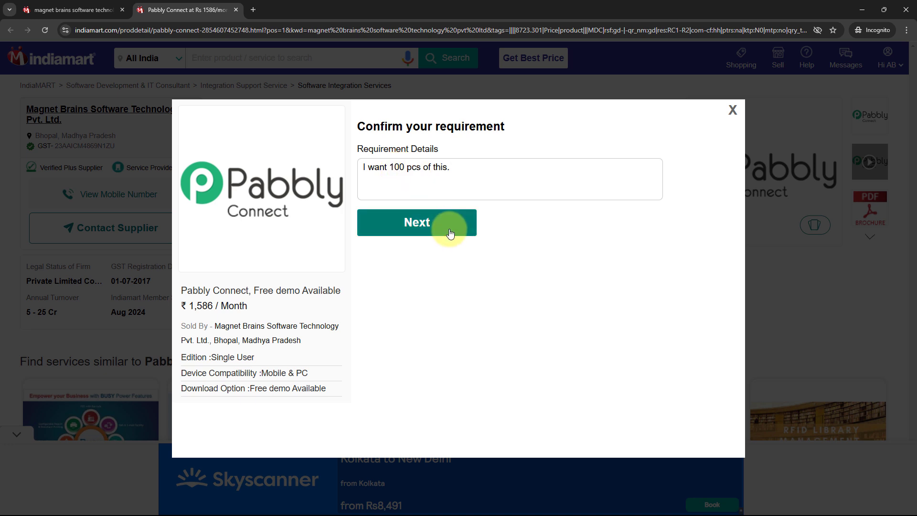
click(425, 177)
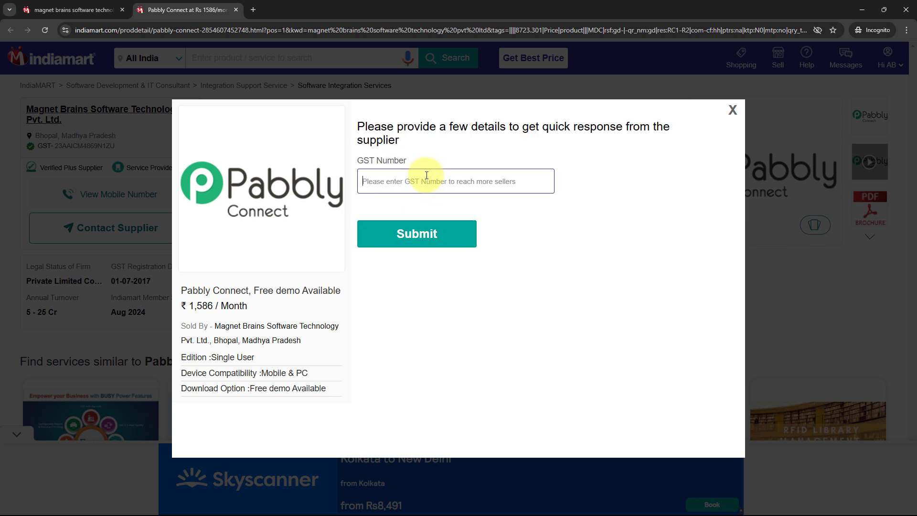
text(12345678)
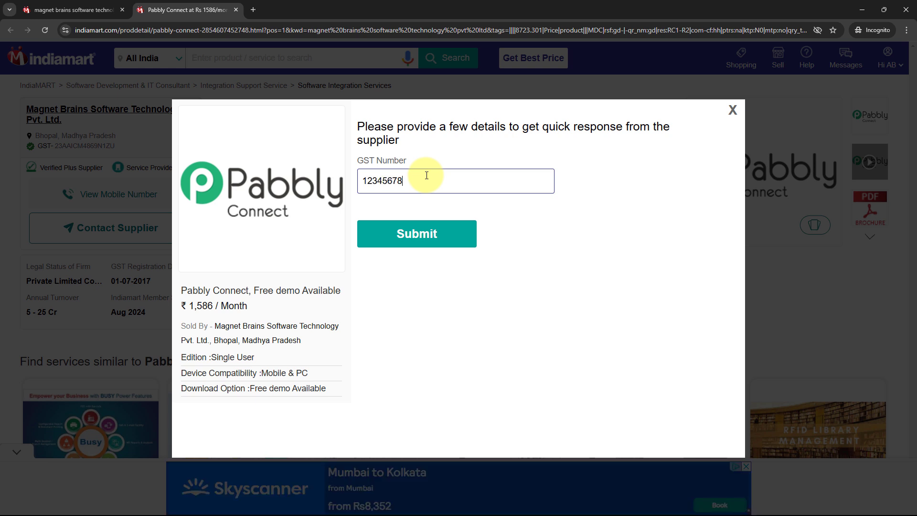
text(901234)
click(425, 234)
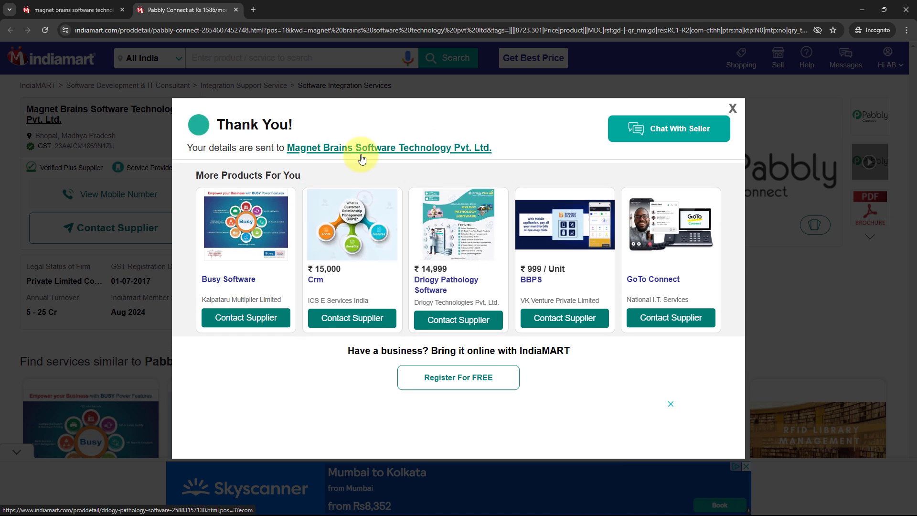
click(732, 107)
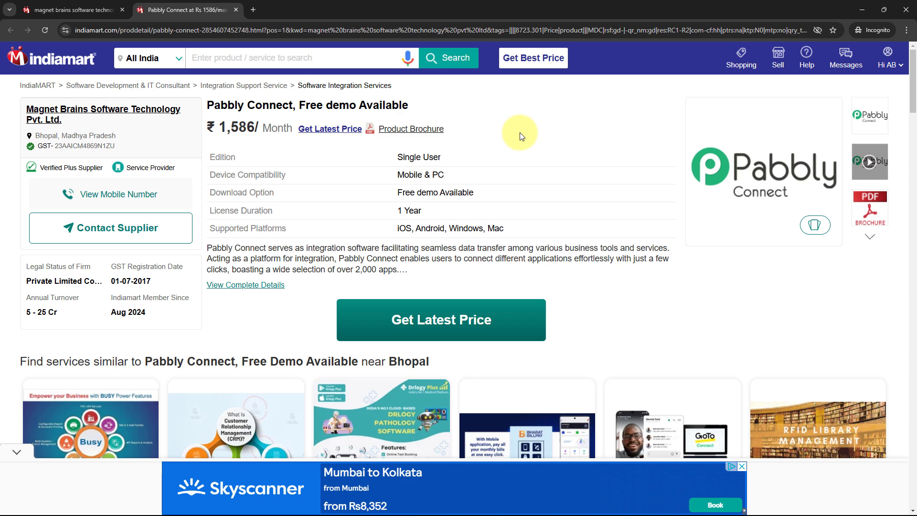
- Back in the workflow, inspect the captured subject, query ID, sender state Madhya Pradesh and sender name
click(865, 11)
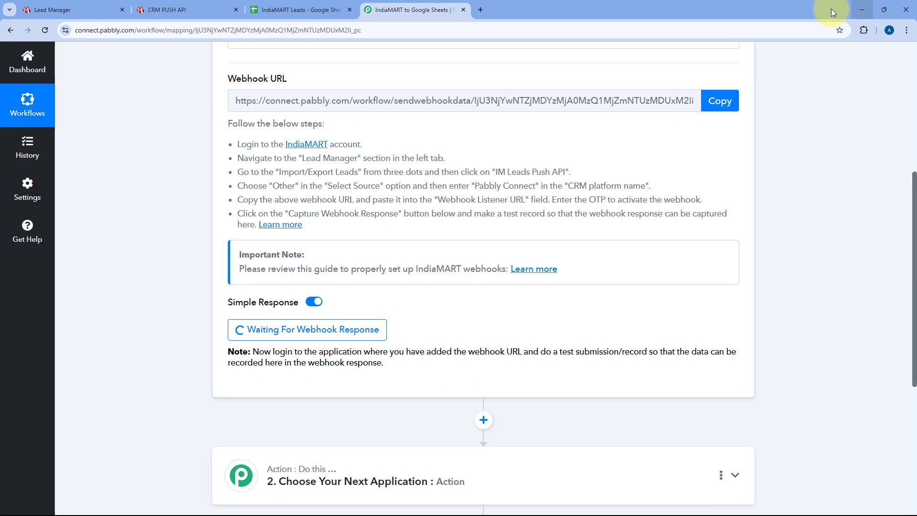
scroll(171, 222, down, 7)
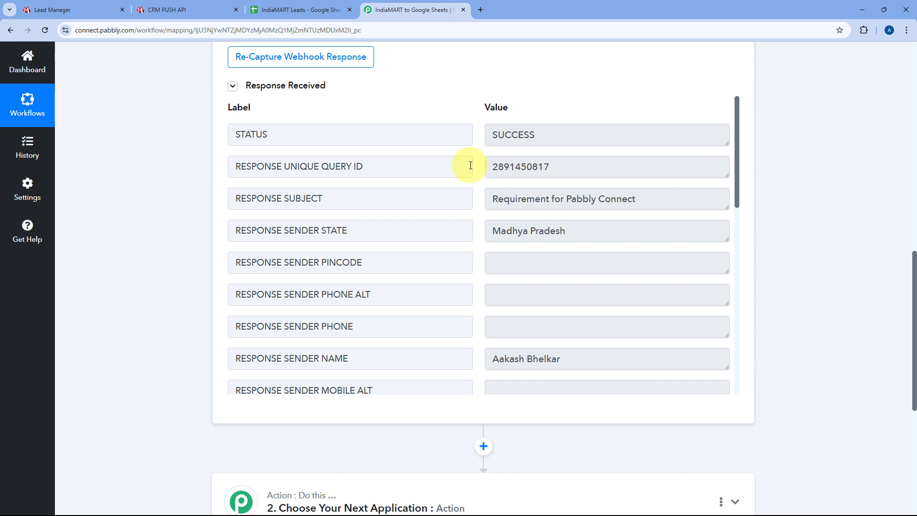
drag(491, 200, 667, 199)
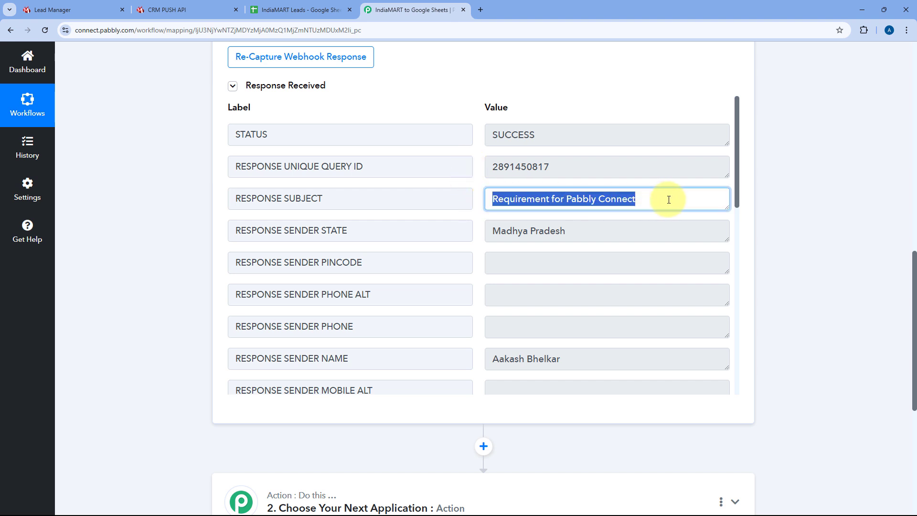
click(659, 199)
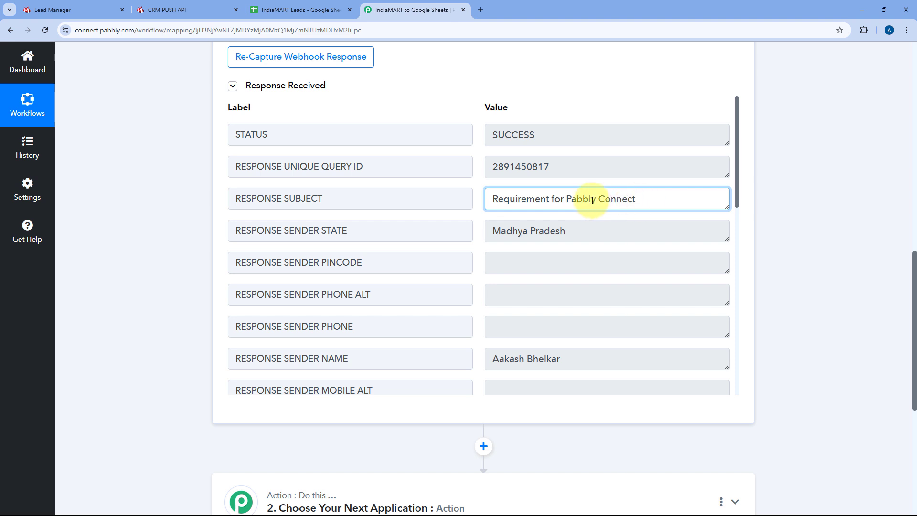
shift+click(567, 199)
drag(575, 168, 478, 173)
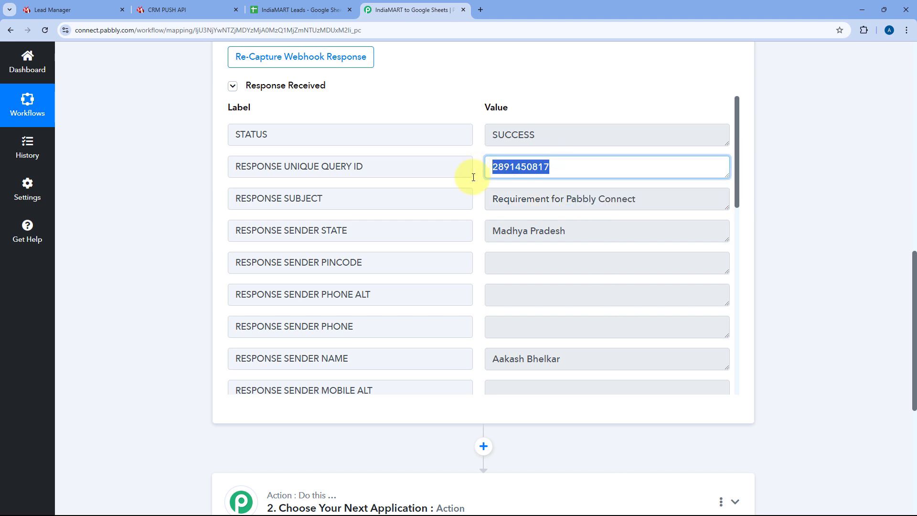
drag(586, 231, 476, 229)
click(475, 223)
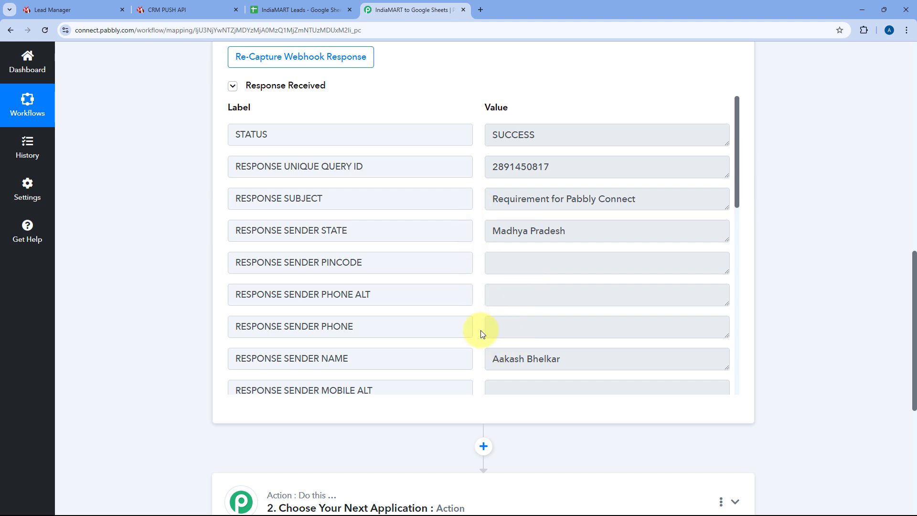
drag(558, 364, 468, 327)
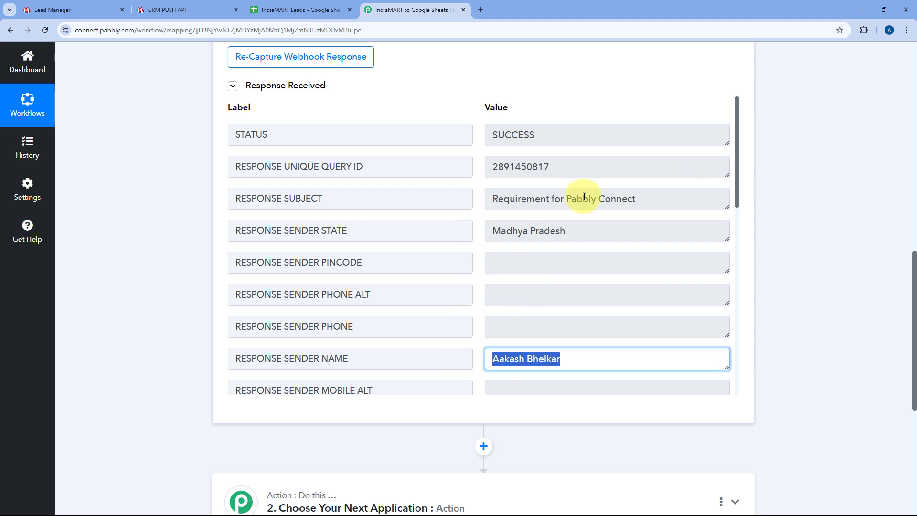
click(475, 202)
- Inspect sender mobile, email, company Test Org, city Bhopal, product Pabbly Connect and the lead message
scroll(475, 202, down, 5)
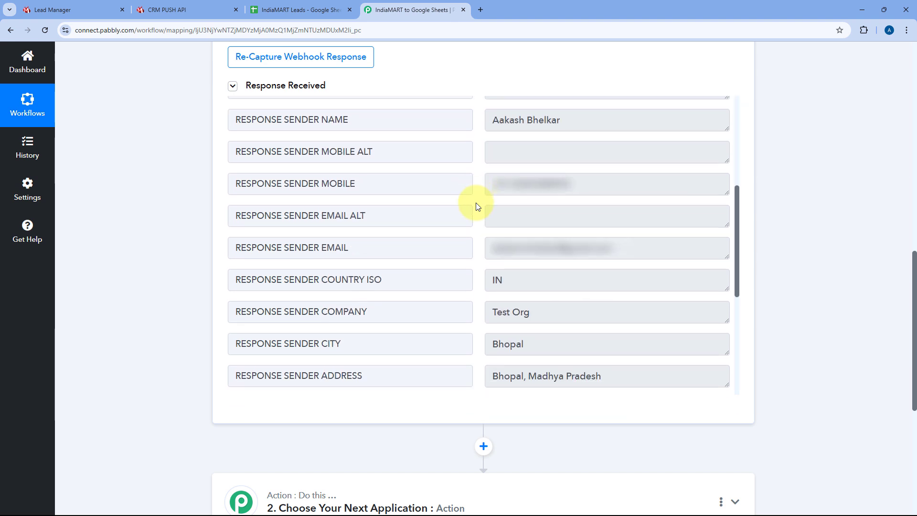
click(603, 187)
click(626, 247)
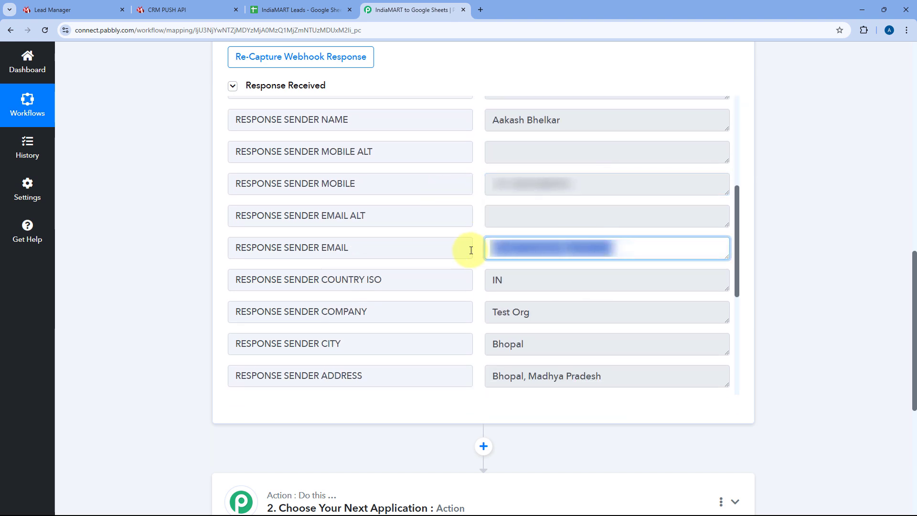
drag(548, 312, 469, 313)
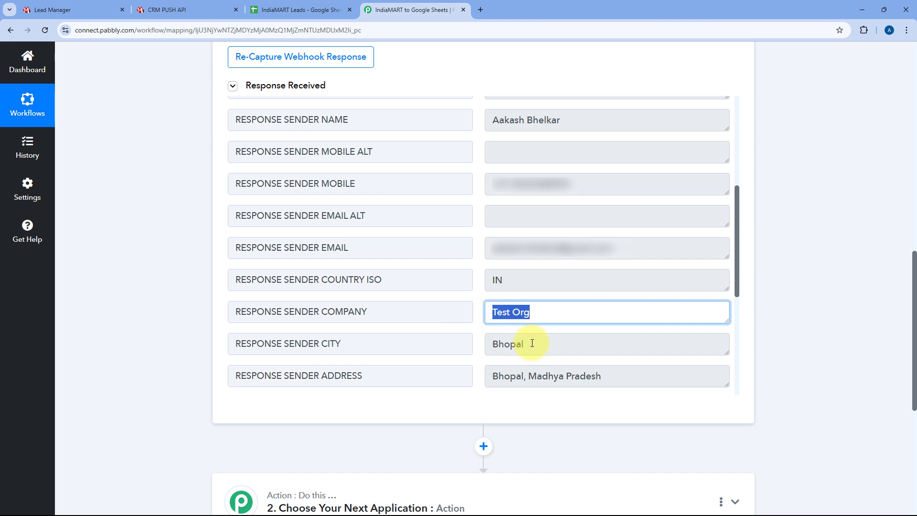
drag(532, 343, 471, 344)
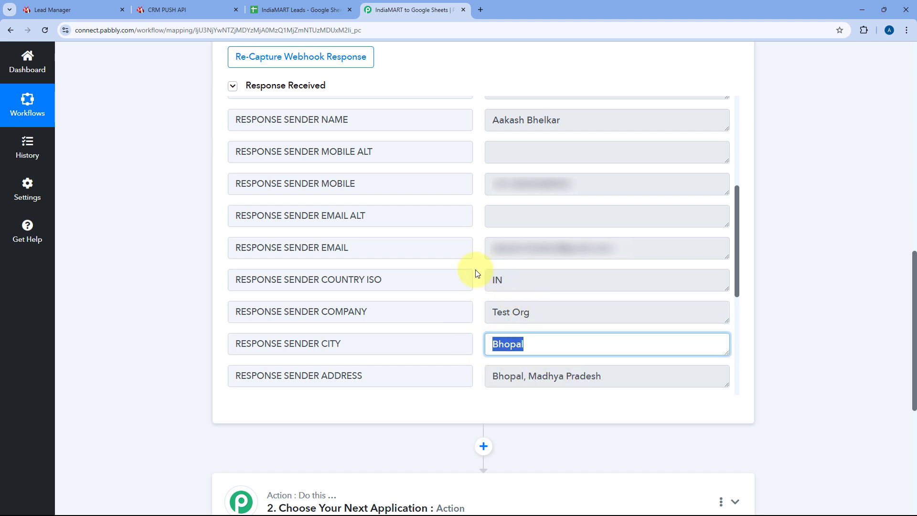
scroll(477, 274, down, 5)
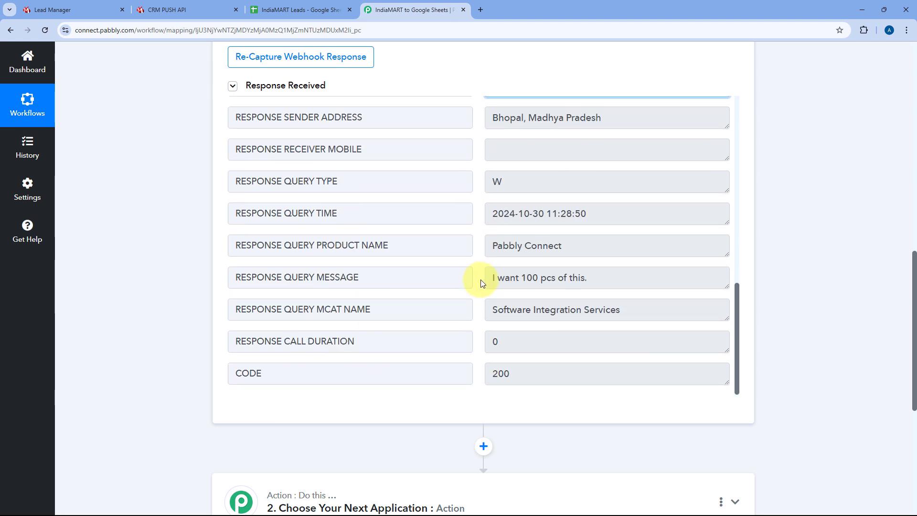
drag(556, 247, 475, 252)
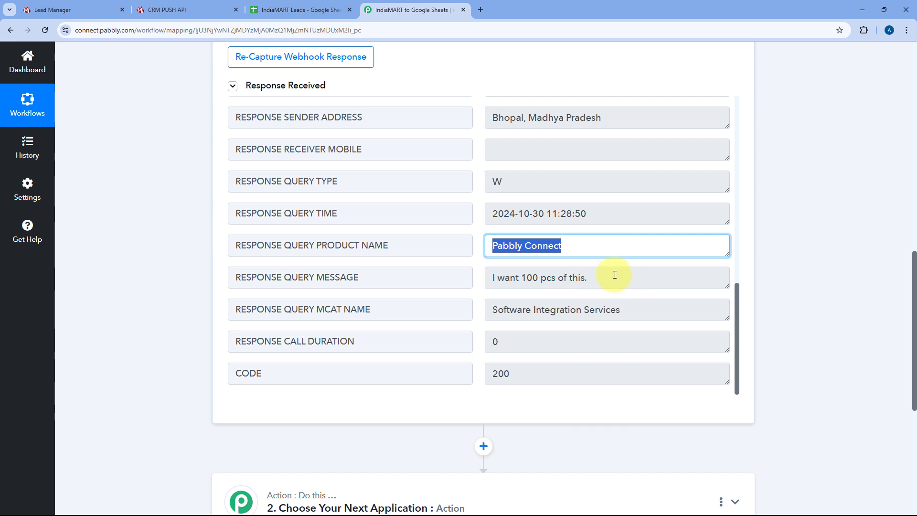
drag(613, 277, 482, 278)
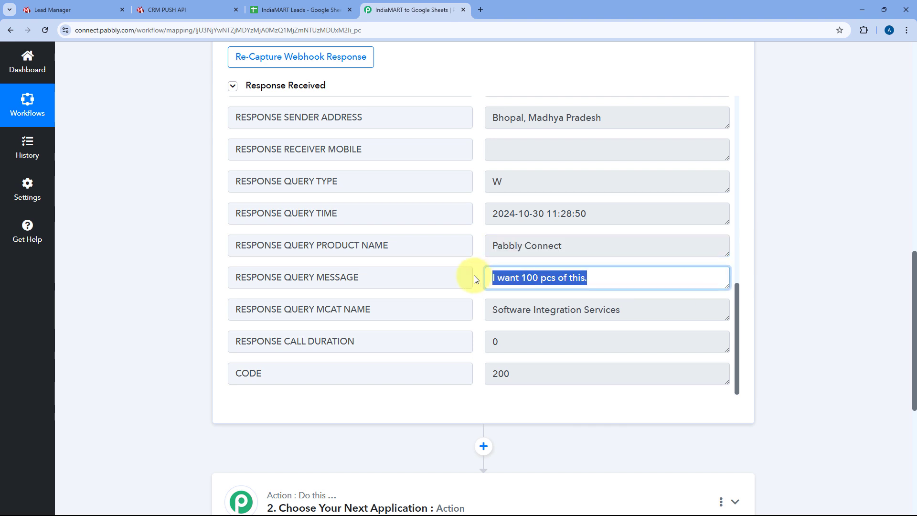
click(480, 272)
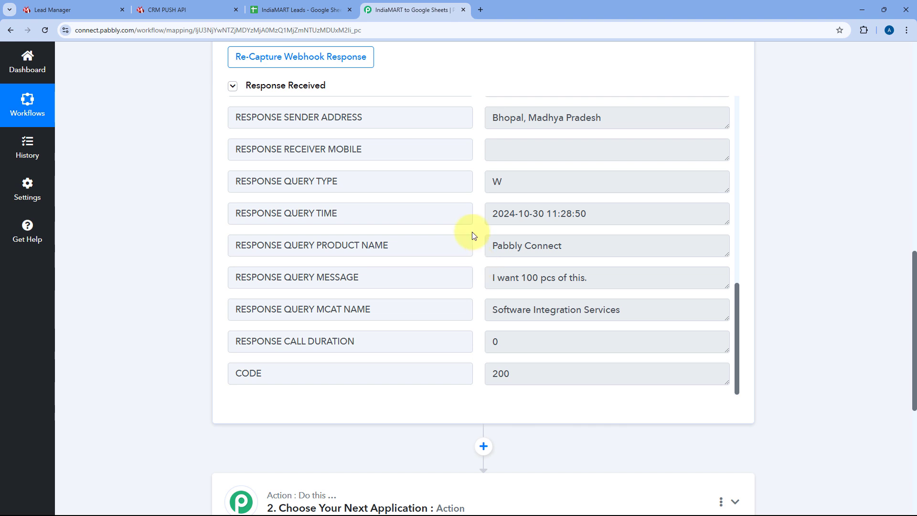
scroll(174, 239, down, 6)
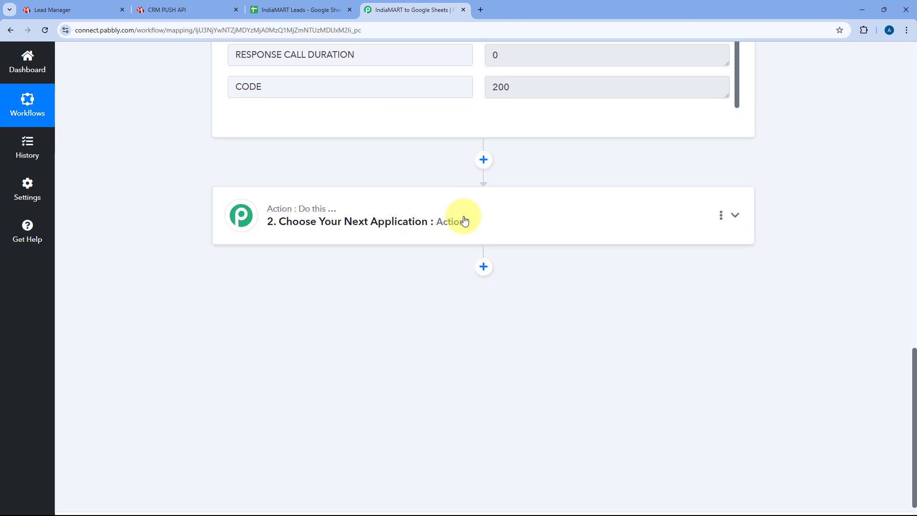
- Set the second workflow step's app to Google Sheets
click(464, 220)
click(276, 243)
text(G)
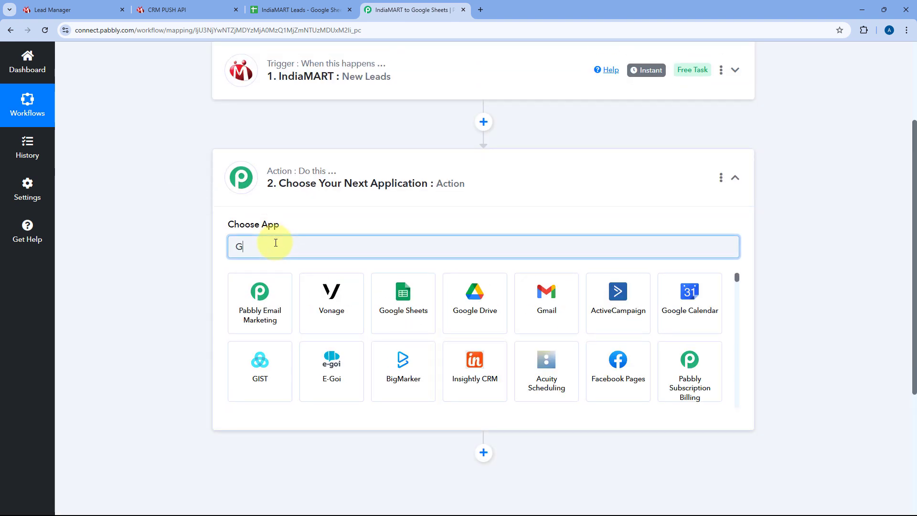
text(oogle Sheets)
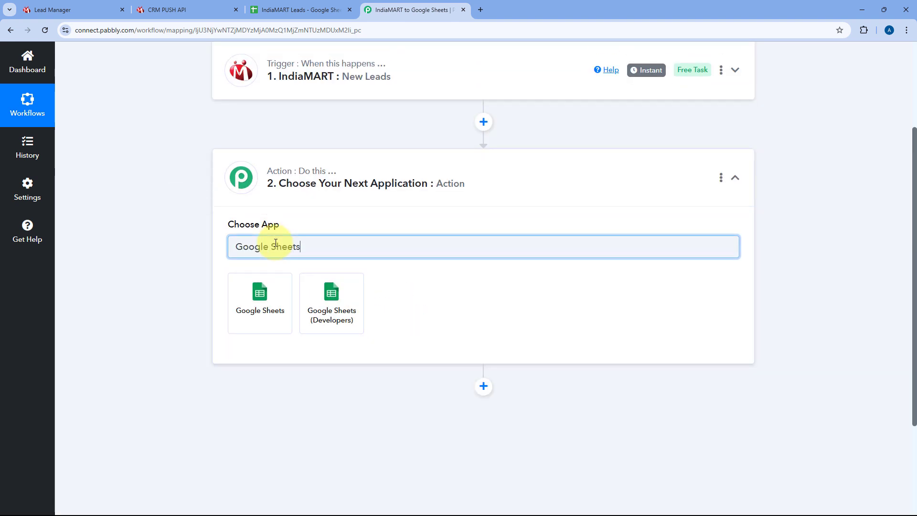
click(262, 310)
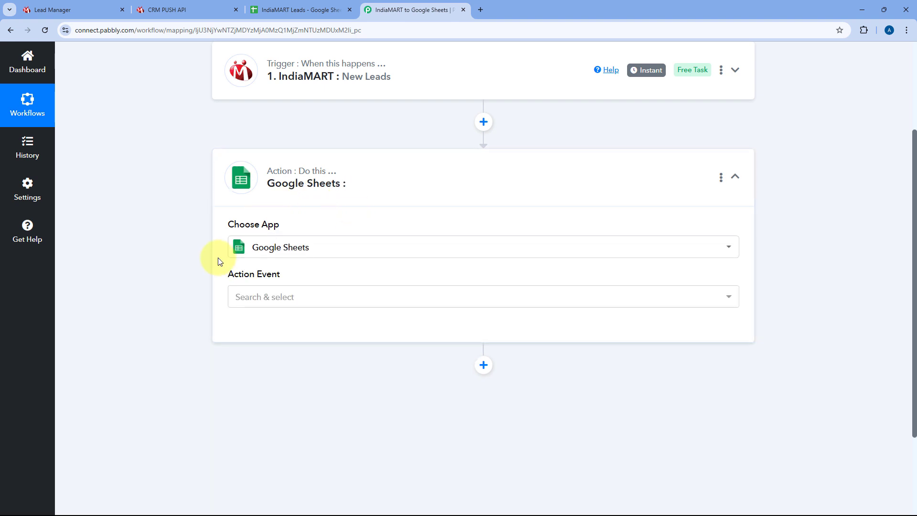
- Choose Add New Row as the Google Sheets action event and start connecting an account
scroll(348, 248, down, 3)
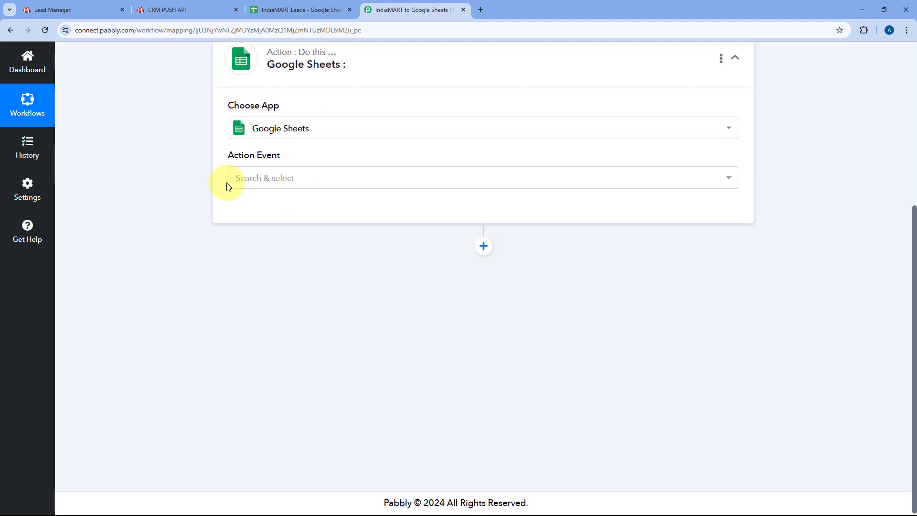
click(314, 180)
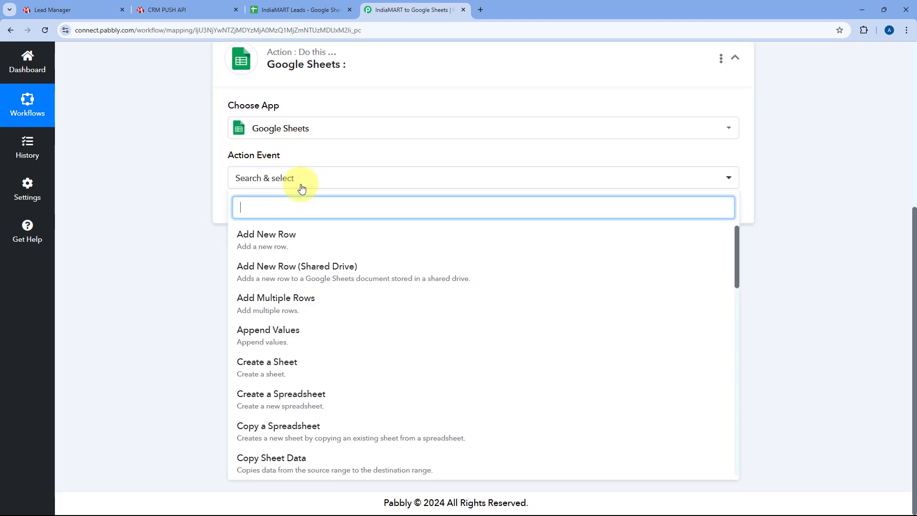
click(290, 237)
click(269, 257)
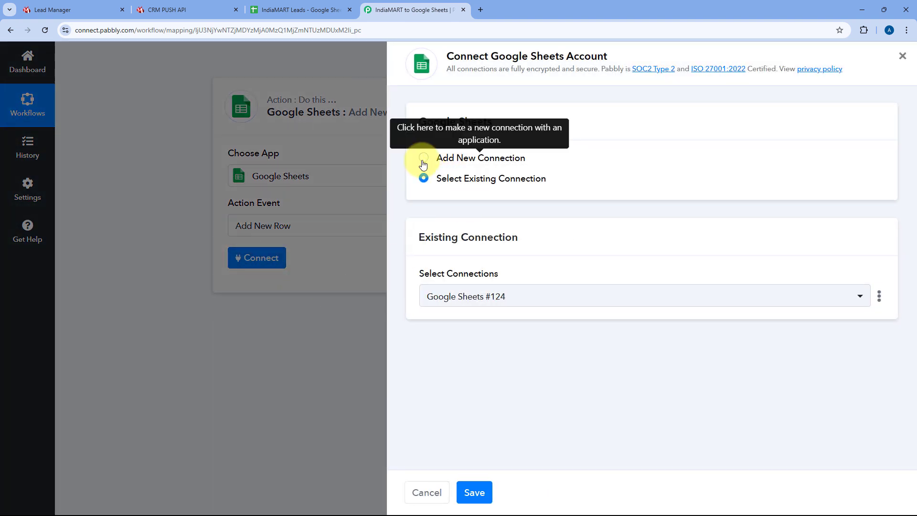
- Create a new Google Sheets connection by signing in with Google and granting Sheets access
click(444, 158)
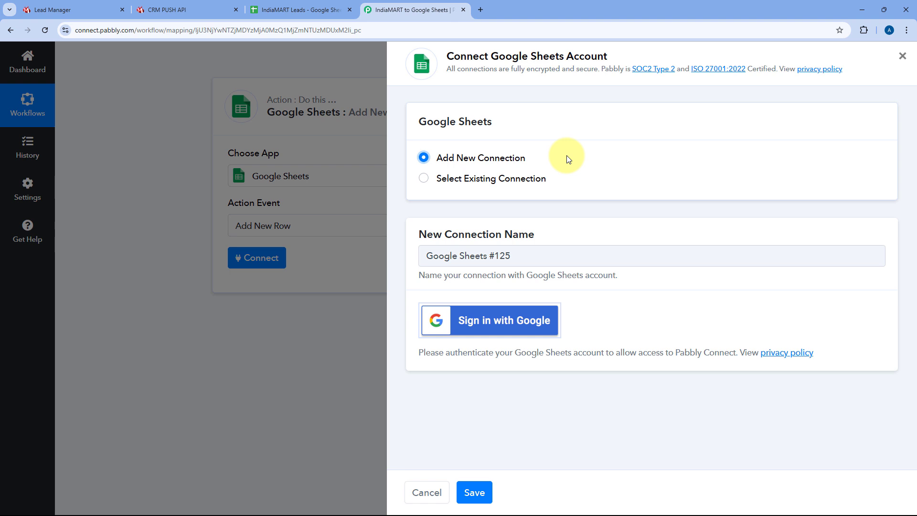
click(298, 10)
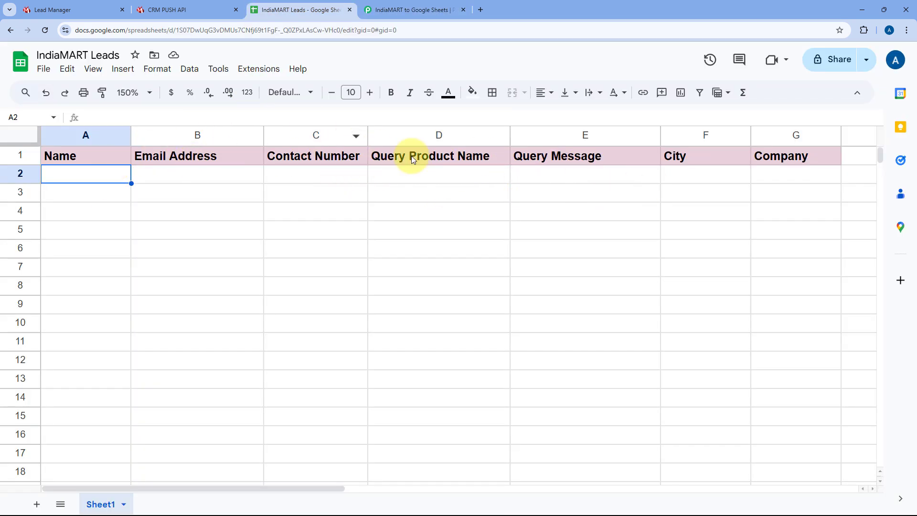
click(386, 9)
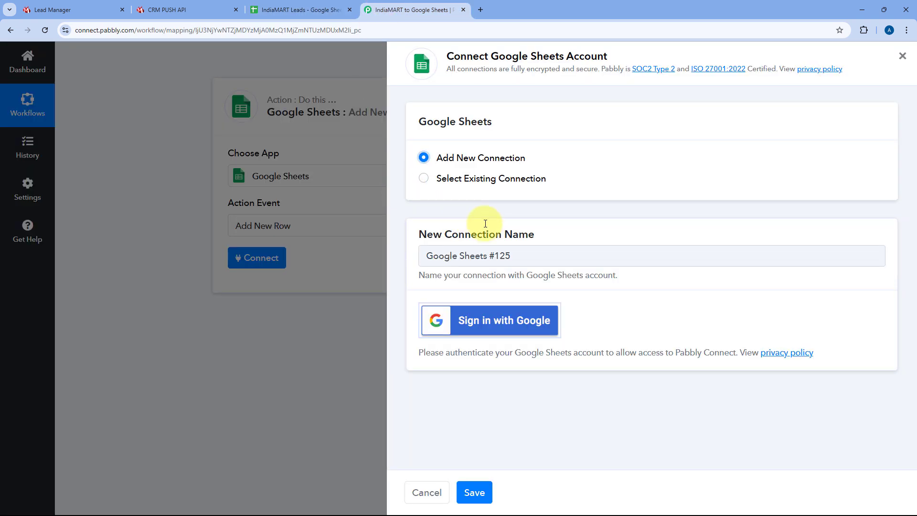
click(505, 321)
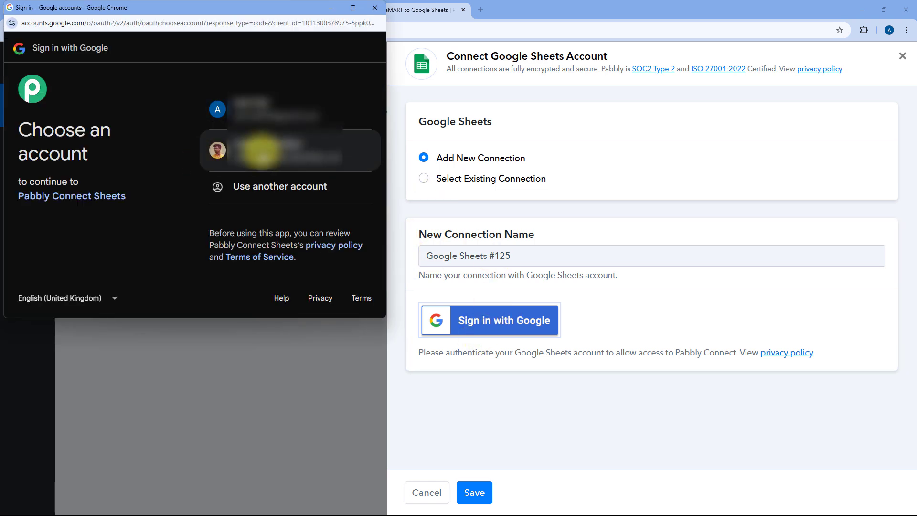
click(263, 151)
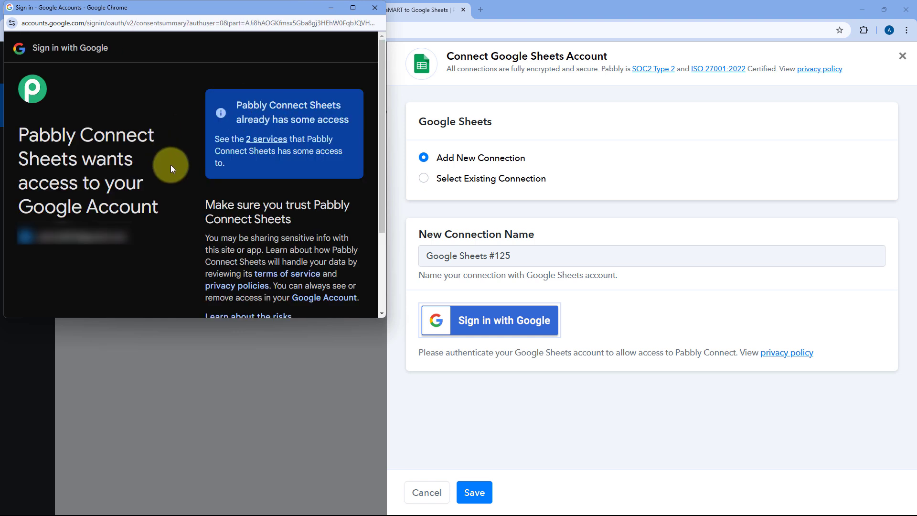
scroll(171, 165, down, 2)
click(344, 305)
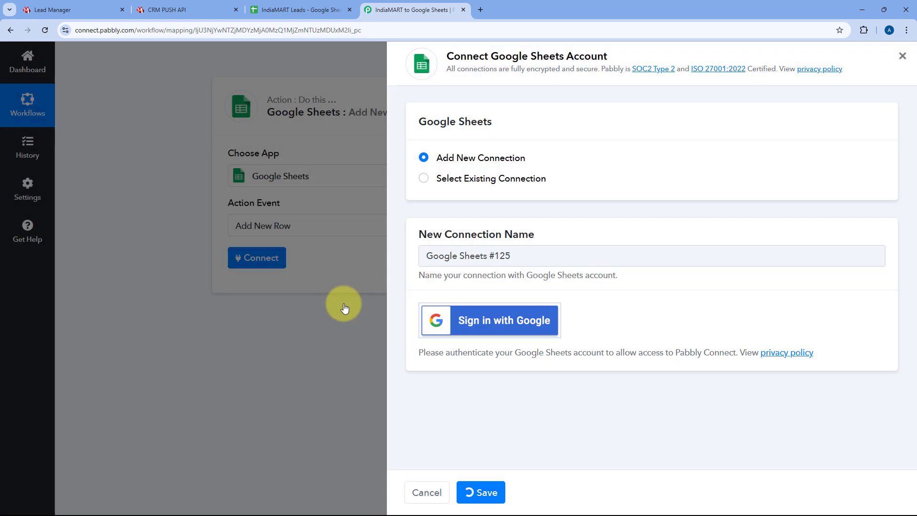
scroll(176, 273, down, 5)
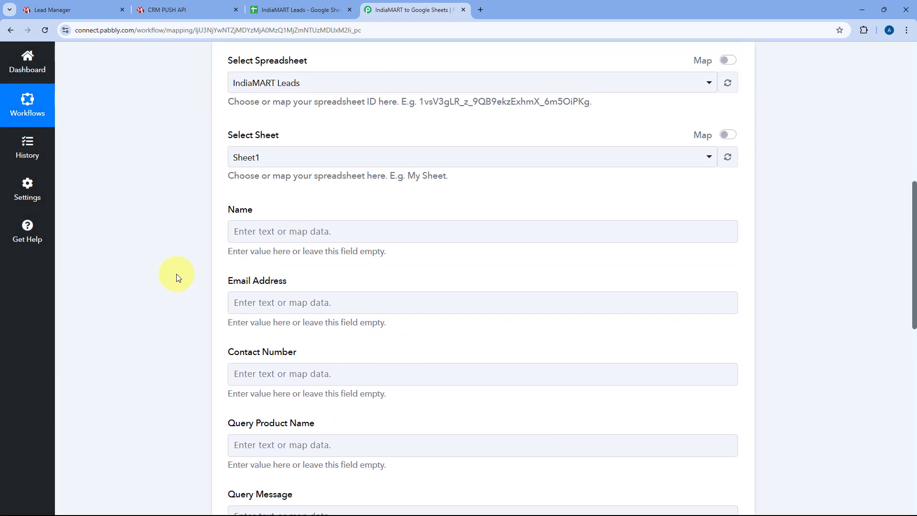
scroll(261, 47, up, 1)
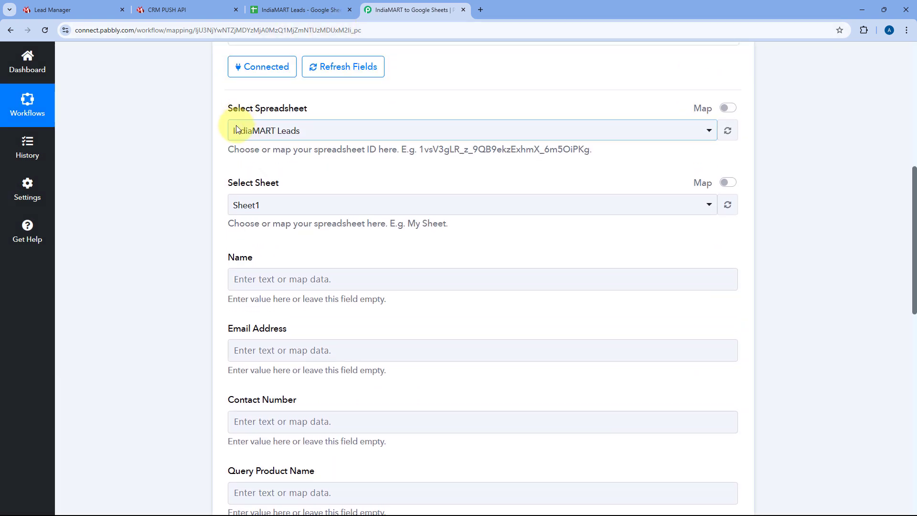
click(430, 129)
scroll(434, 248, down, 6)
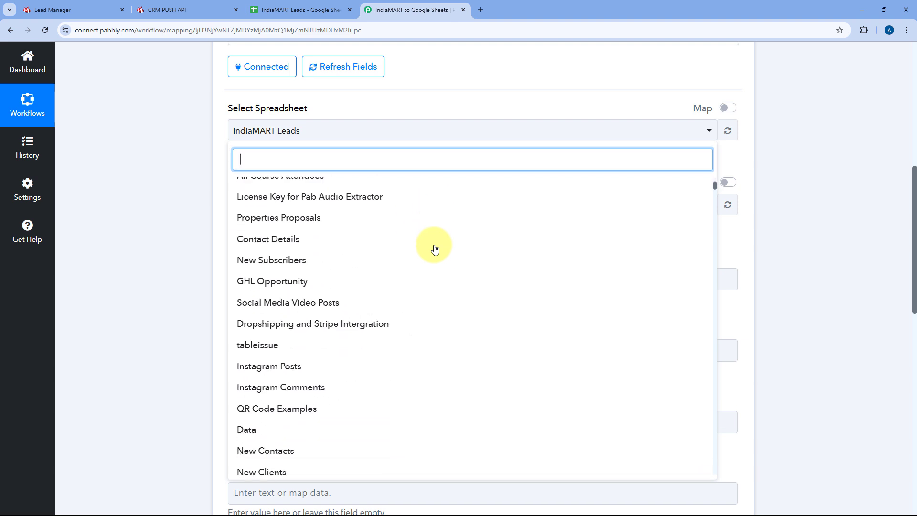
scroll(433, 248, up, 8)
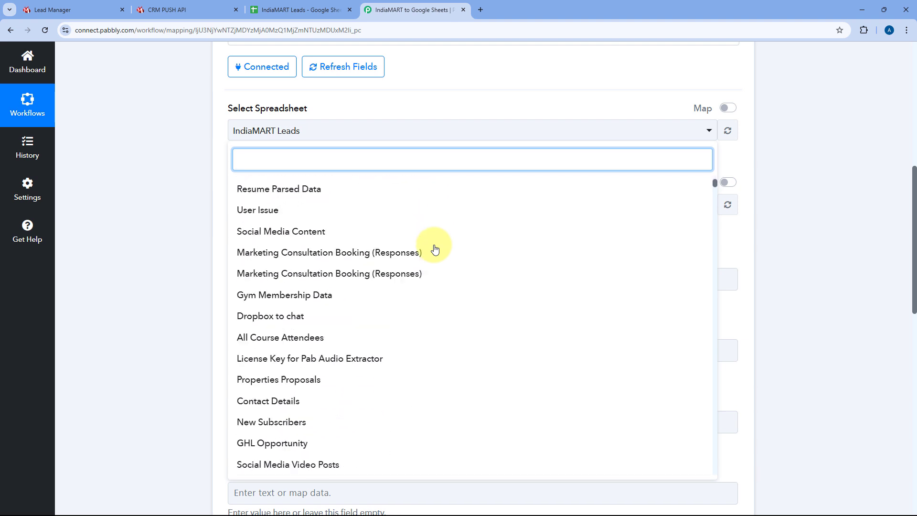
click(213, 156)
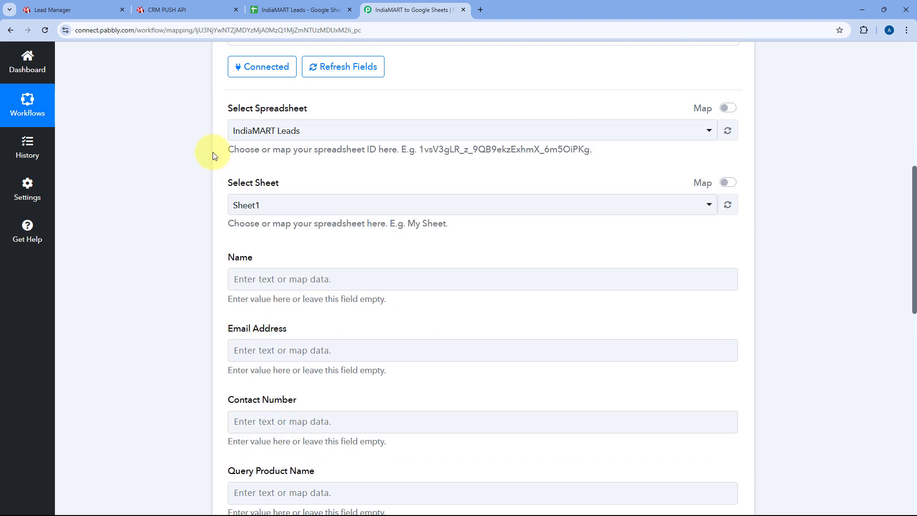
click(275, 3)
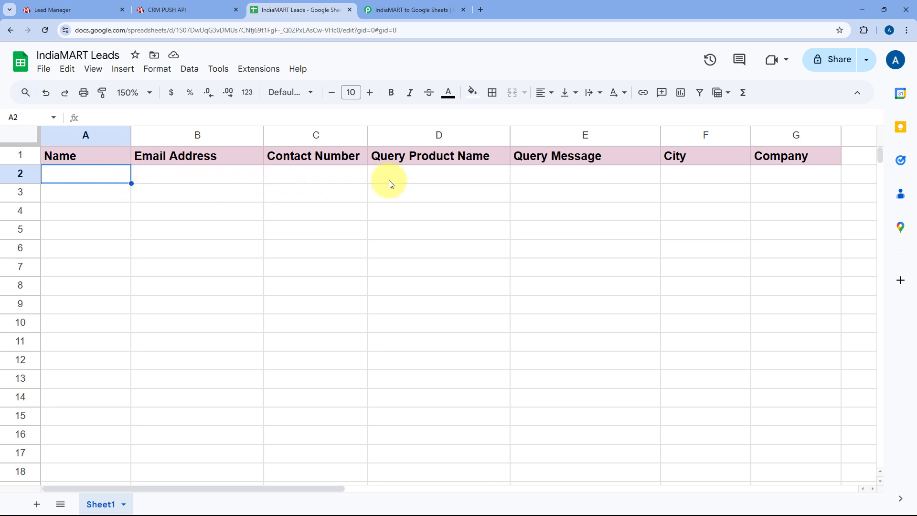
click(423, 10)
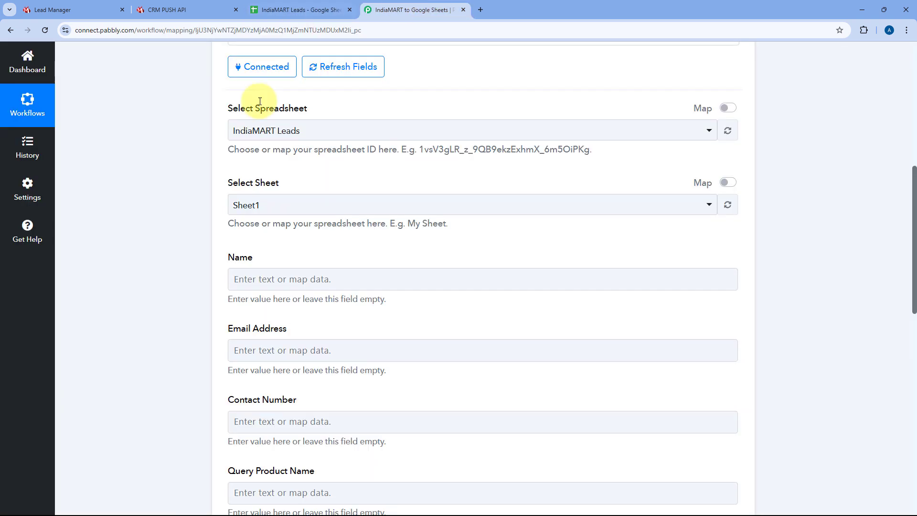
click(313, 132)
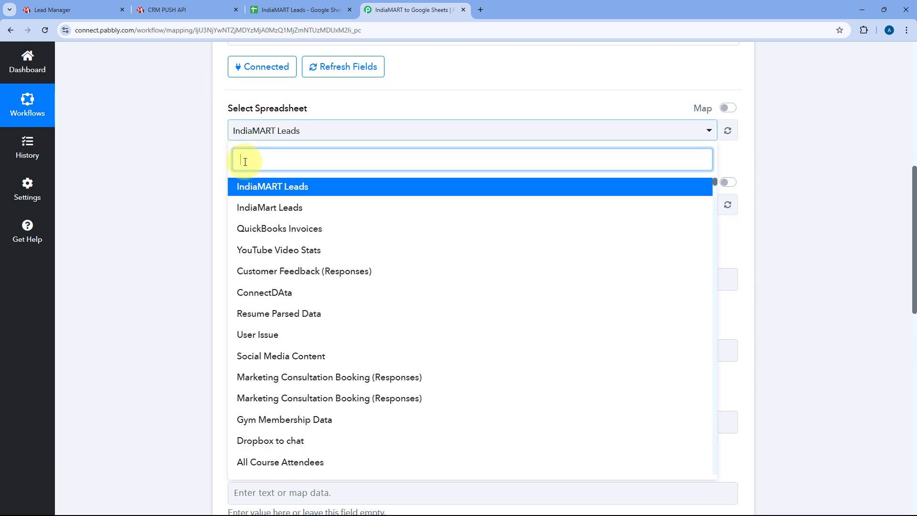
click(258, 188)
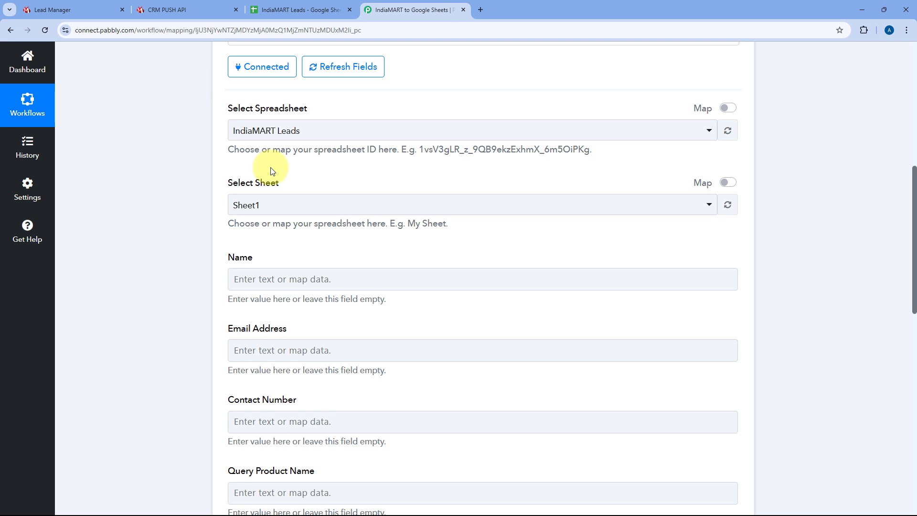
scroll(233, 184, up, 1)
scroll(211, 198, down, 2)
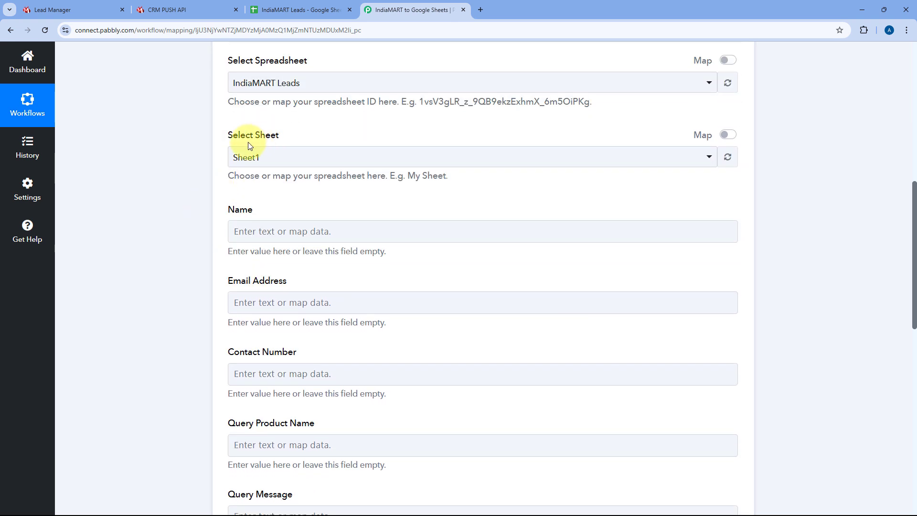
click(317, 9)
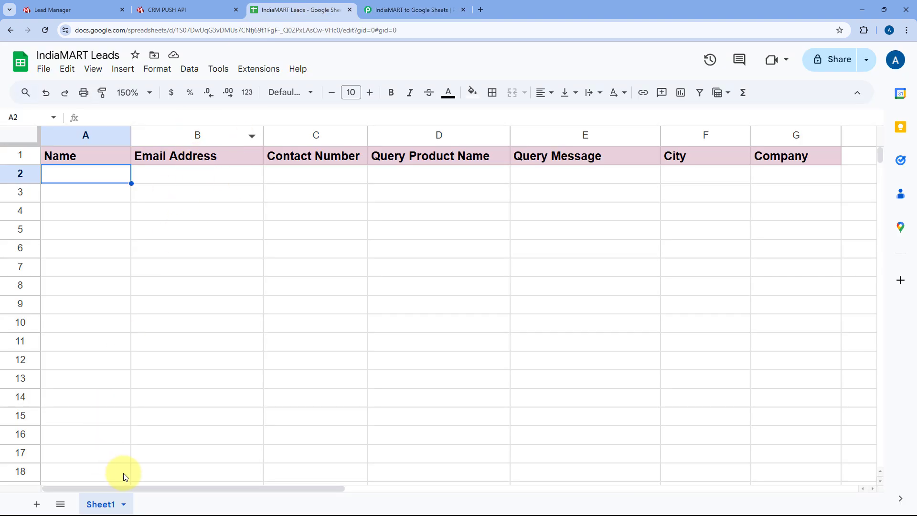
click(416, 9)
click(272, 163)
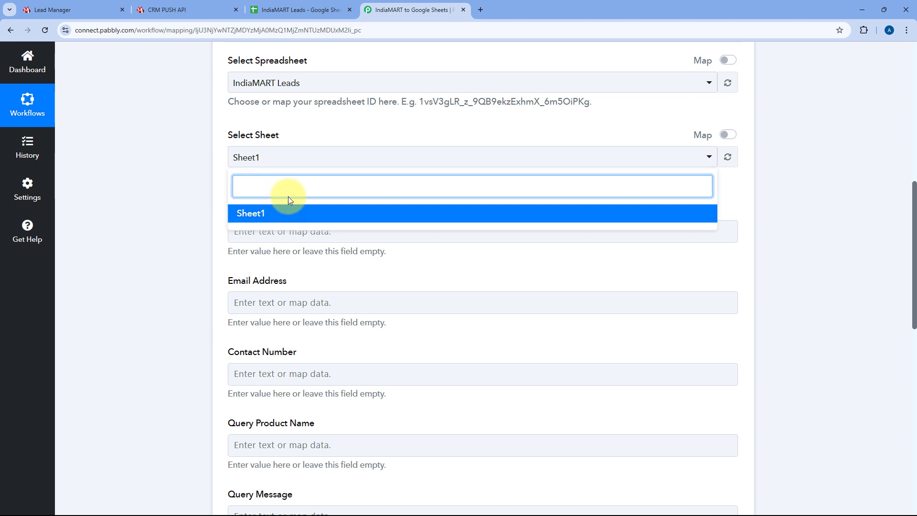
click(271, 216)
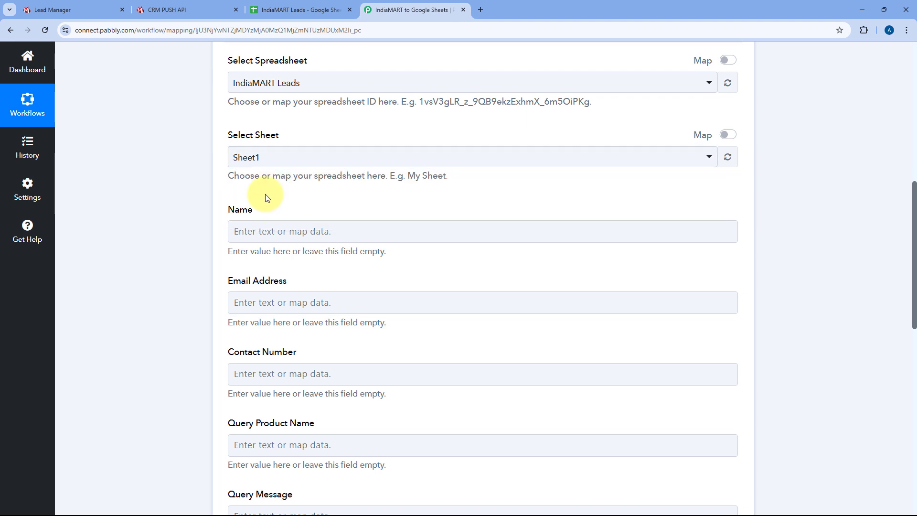
click(315, 9)
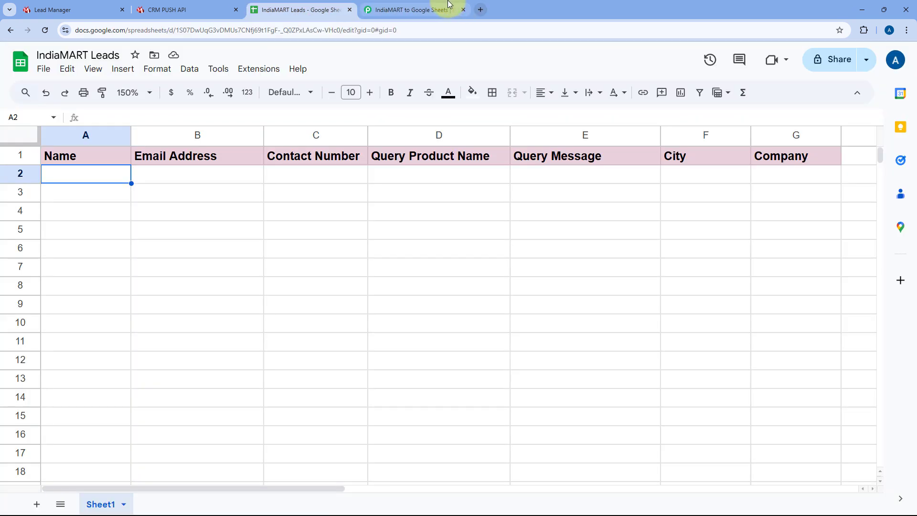
click(411, 10)
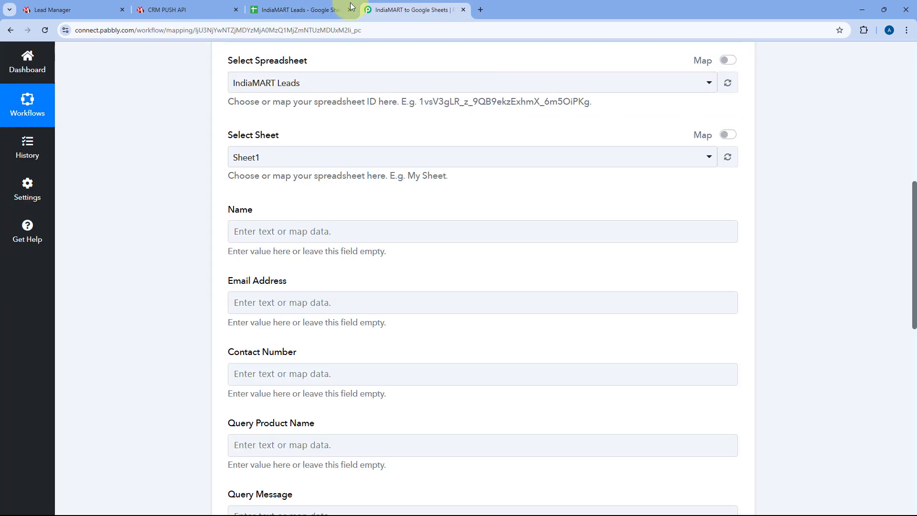
click(285, 160)
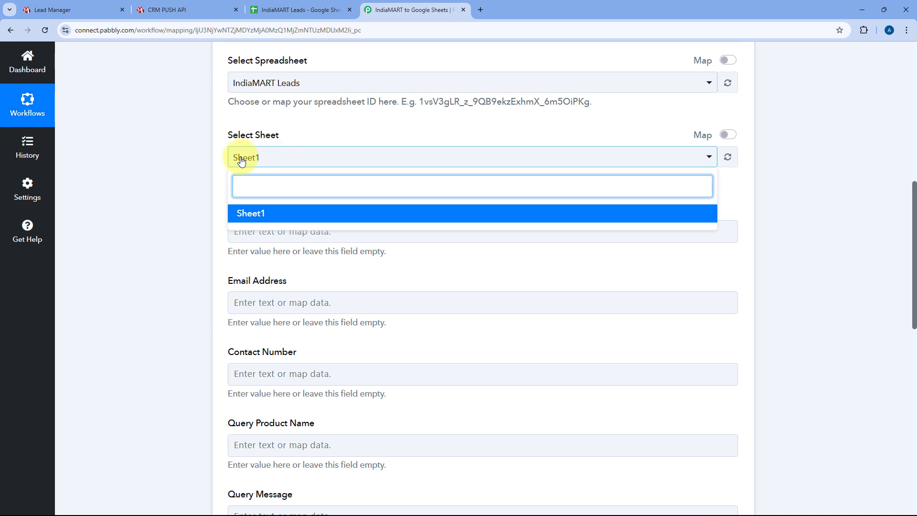
click(219, 157)
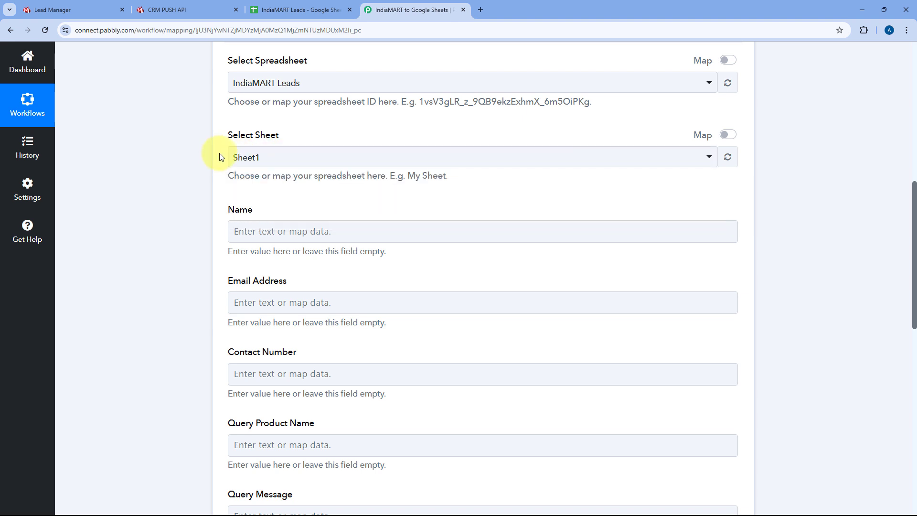
scroll(227, 157, down, 2)
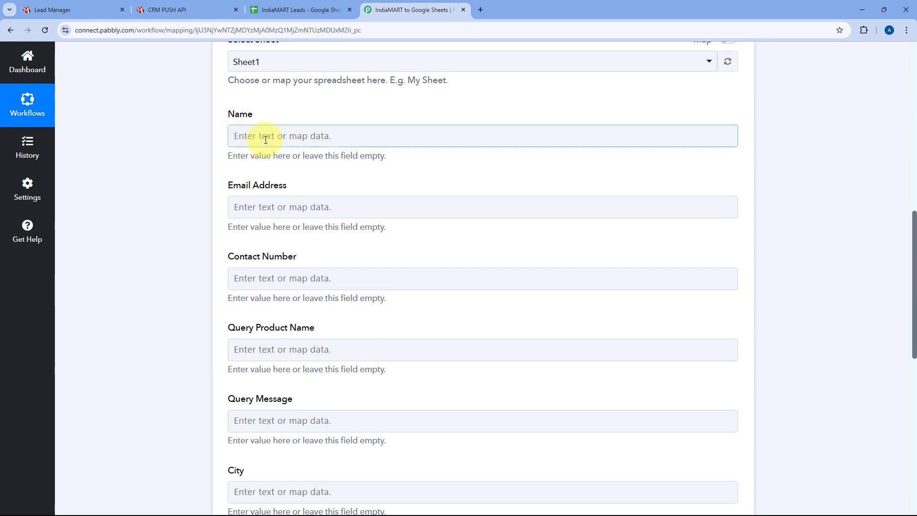
click(292, 10)
drag(105, 156, 783, 157)
click(404, 6)
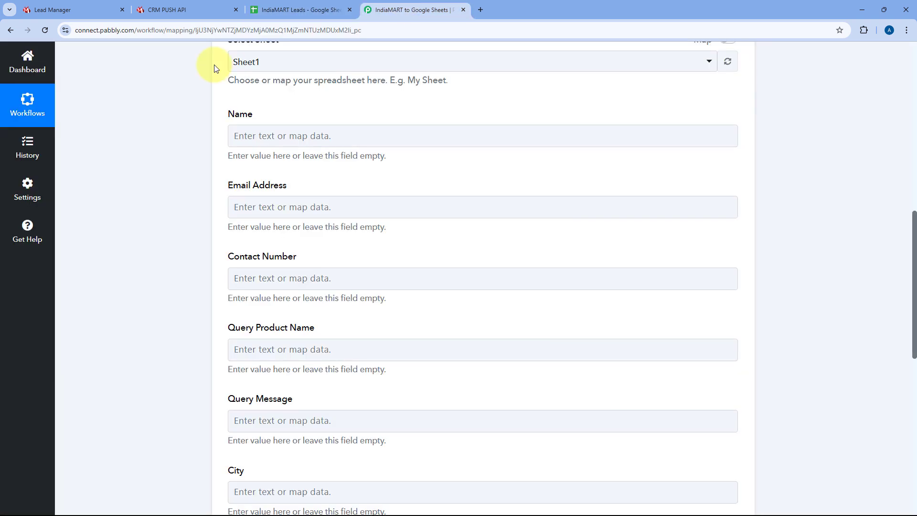
scroll(215, 267, down, 1)
scroll(213, 315, down, 1)
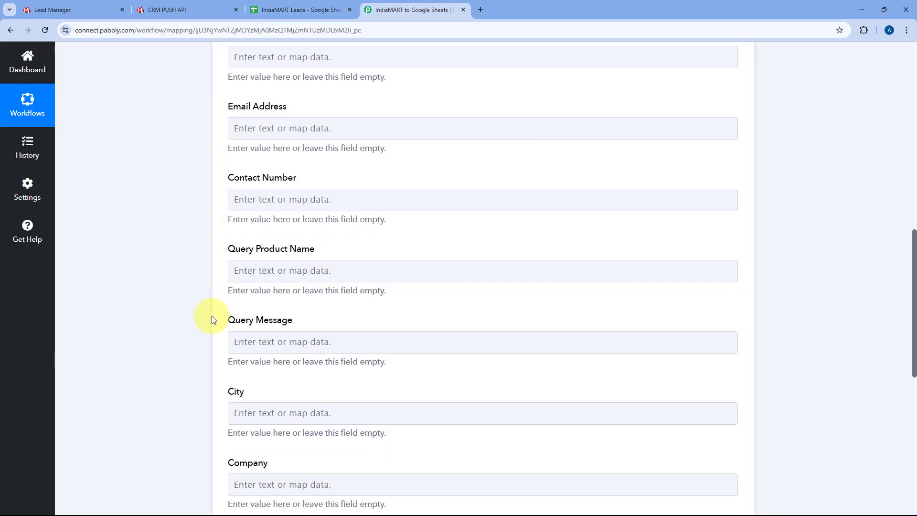
scroll(210, 305, up, 3)
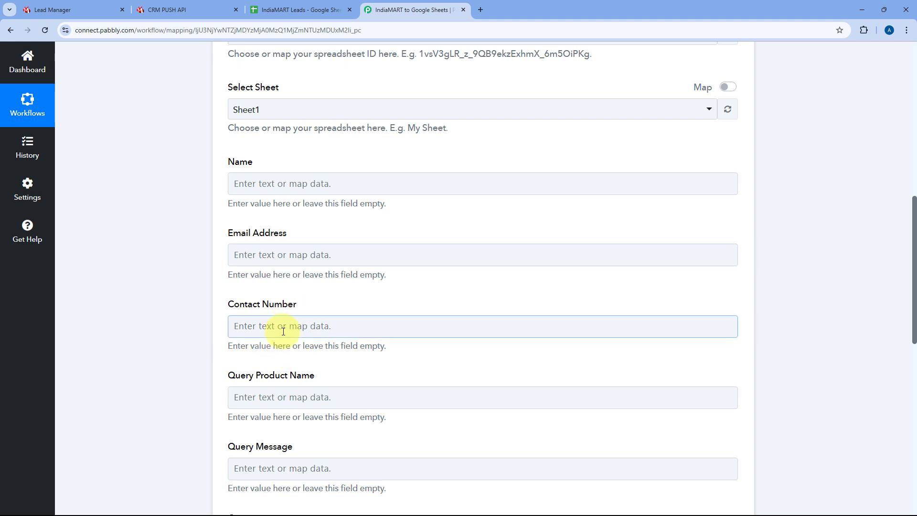
click(396, 262)
scroll(396, 262, up, 10)
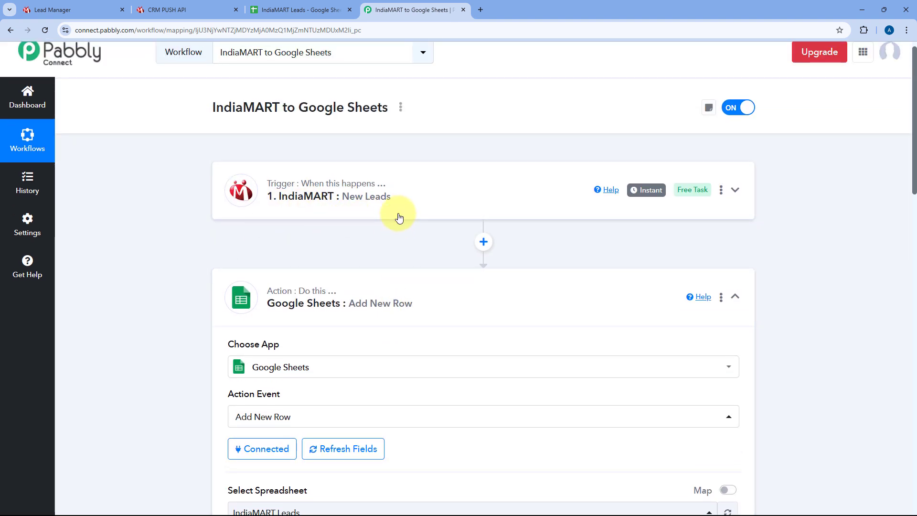
scroll(178, 210, down, 10)
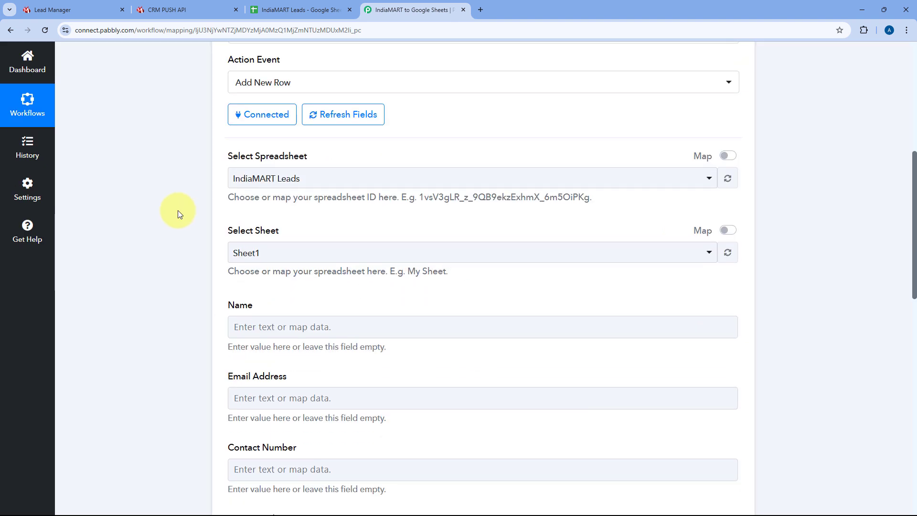
scroll(177, 210, down, 1)
click(249, 136)
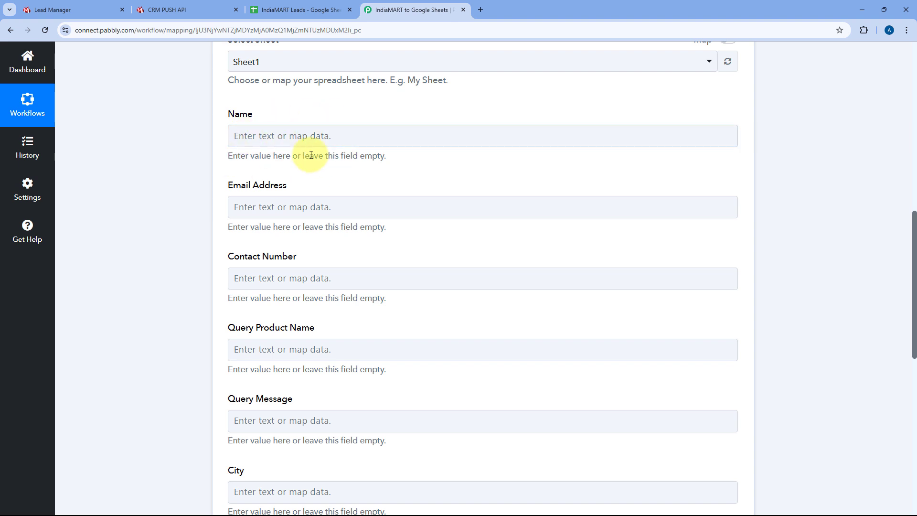
- Map the IndiaMART RESPONSE SENDER NAME into the Name field
click(272, 135)
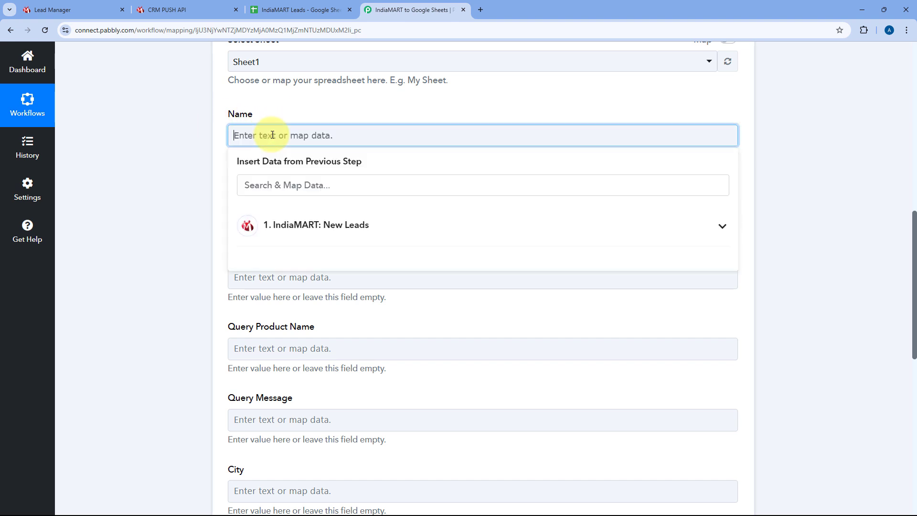
click(311, 225)
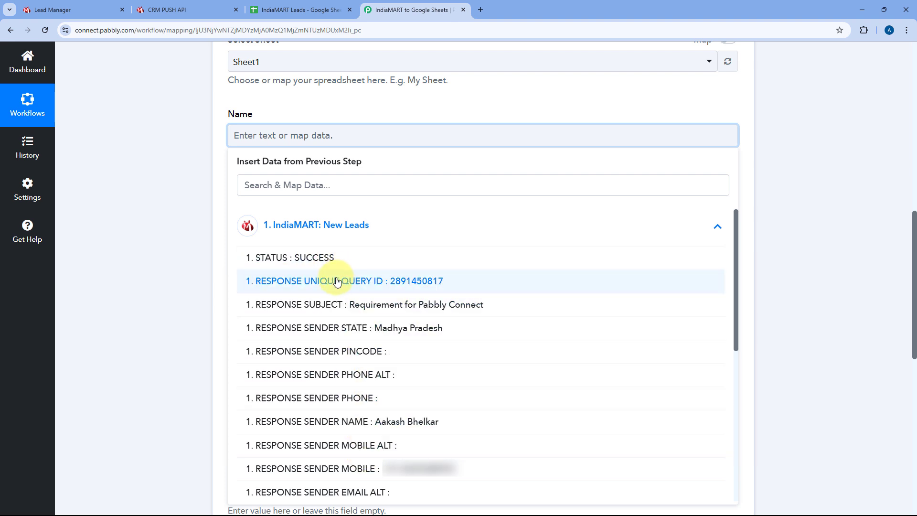
click(351, 425)
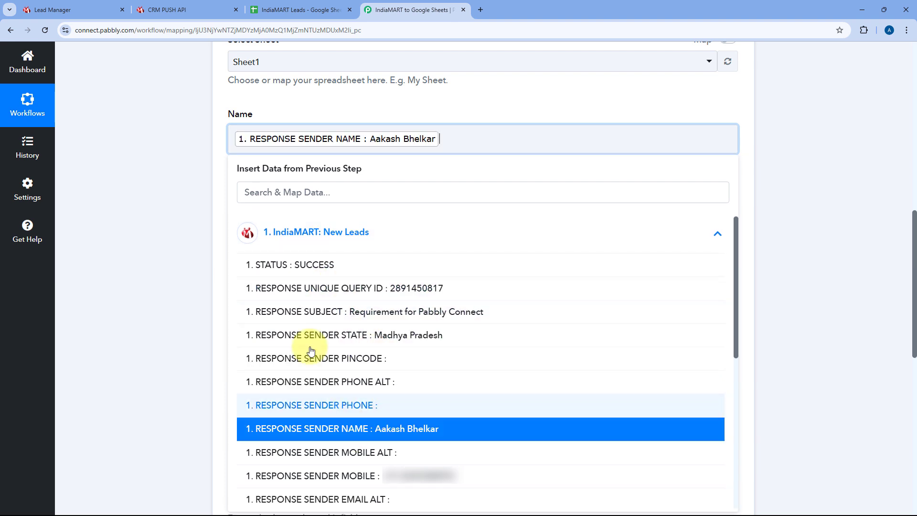
click(205, 178)
scroll(209, 179, down, 3)
scroll(208, 181, up, 2)
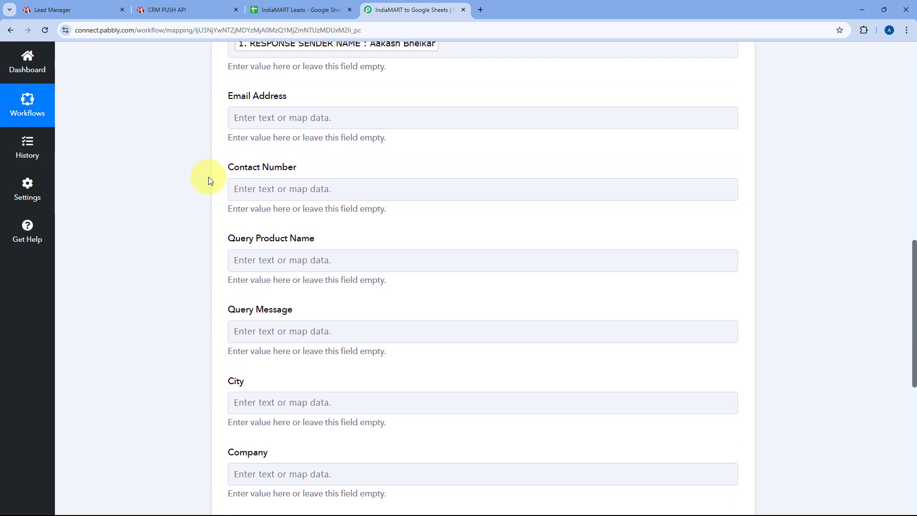
- Map the sender's EMAIL into the Email Address field
click(273, 159)
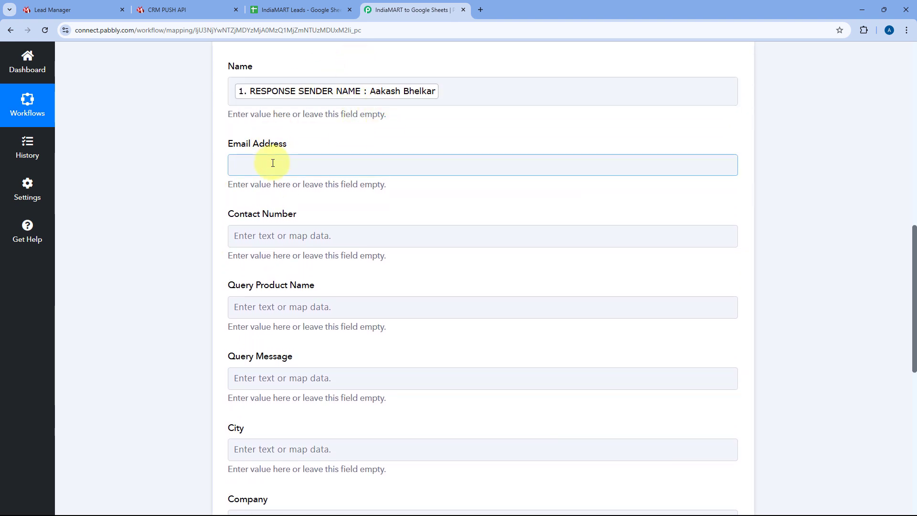
click(302, 215)
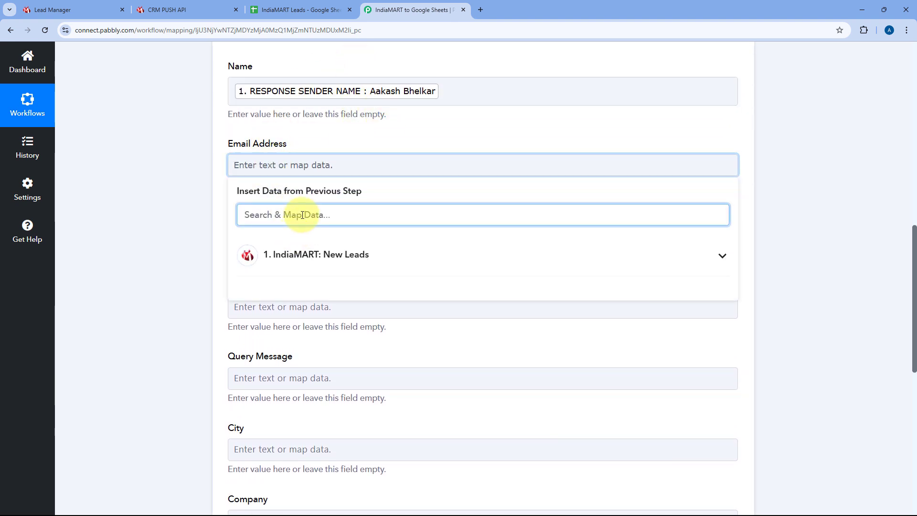
text(Email)
click(348, 311)
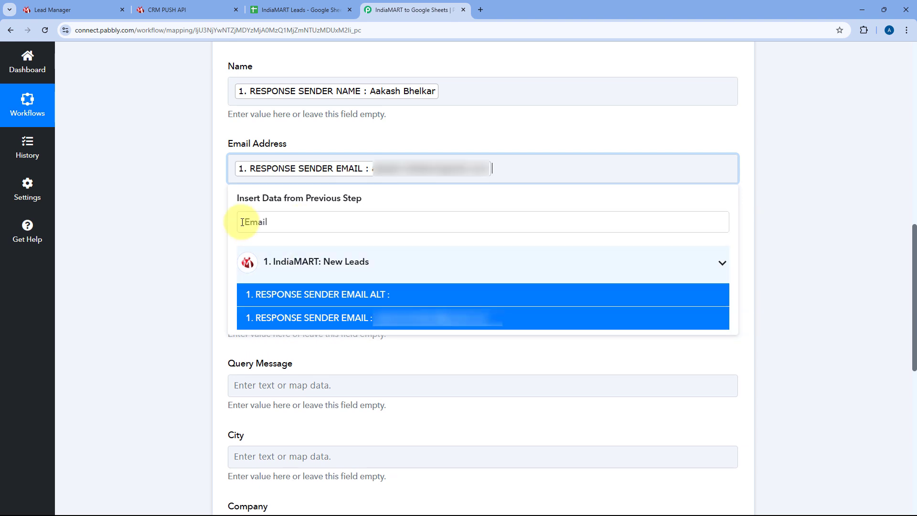
click(216, 202)
scroll(216, 202, down, 1)
scroll(216, 205, down, 2)
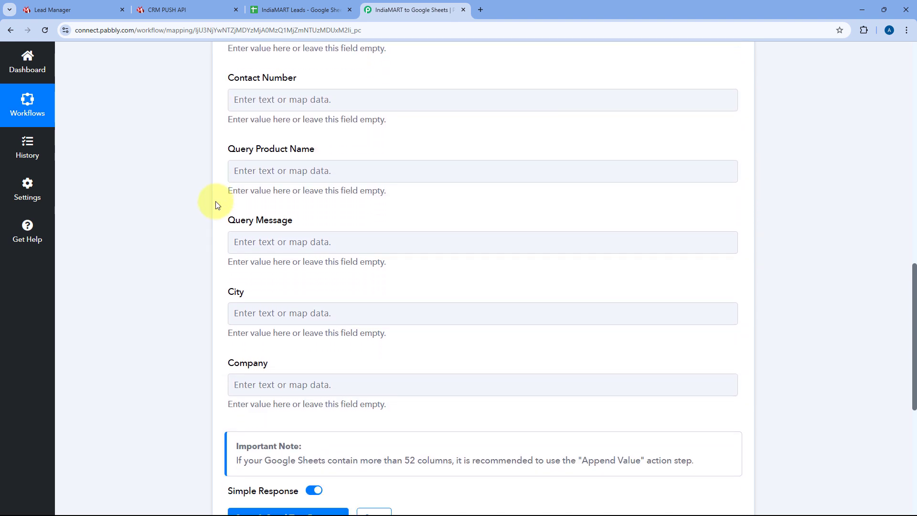
- Map the sender's MOBILE into the Contact Number field
click(268, 99)
text(Nu)
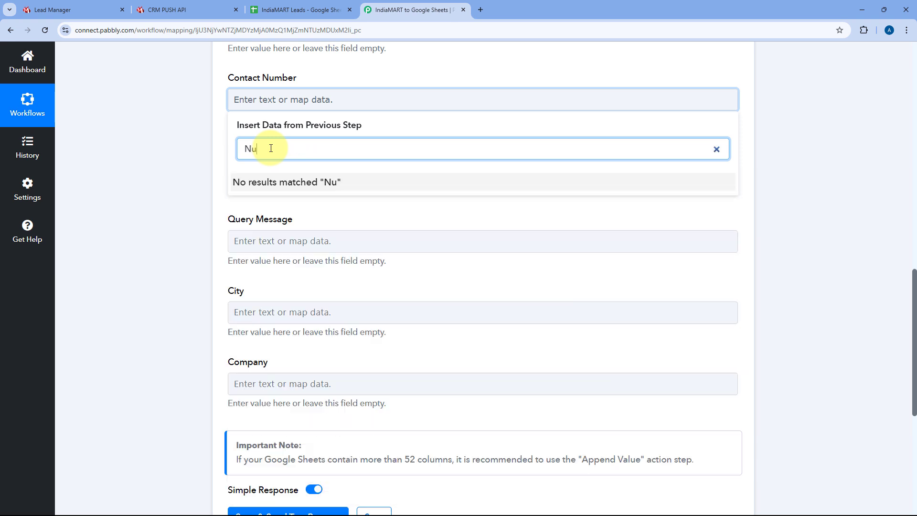
text(m)
key(BackSpace)
key(BackSpace)
key(BackSpace)
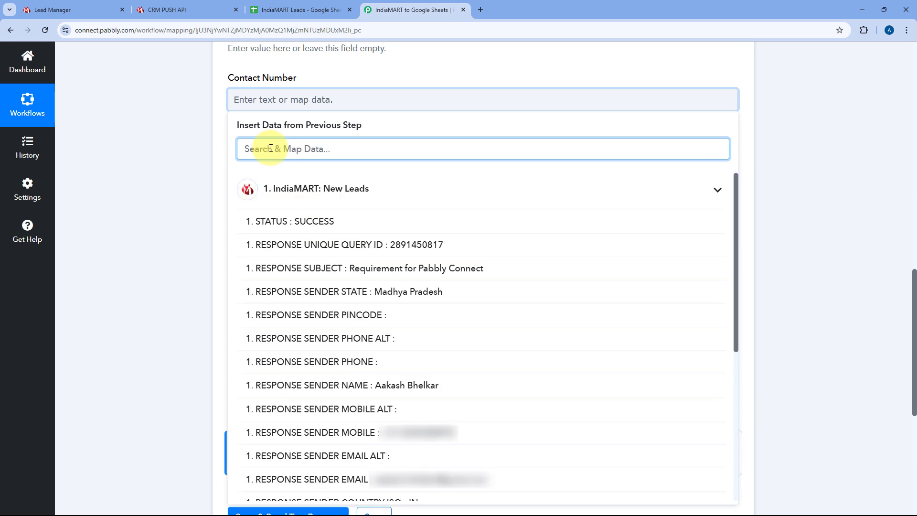
text(Ph)
key(BackSpace)
key(BackSpace)
text(Mo)
click(338, 243)
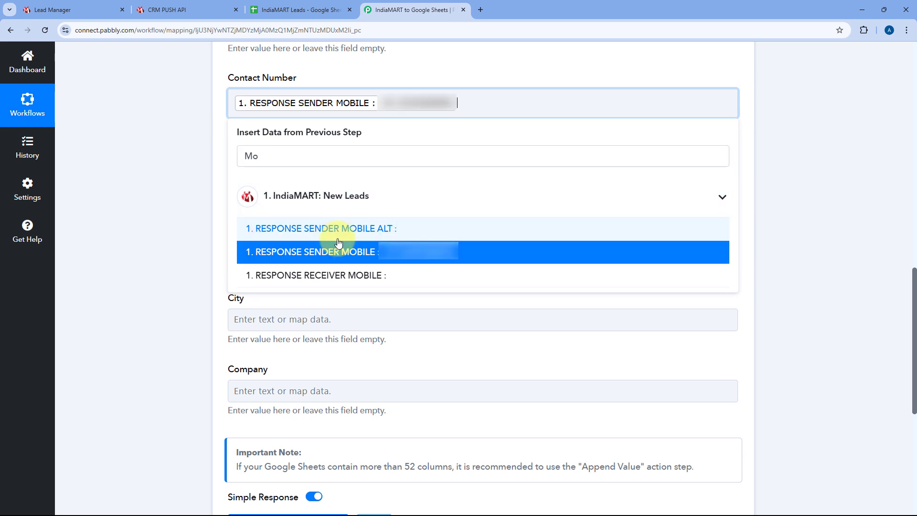
click(223, 137)
- Map the lead's query product name into the Query Product Name field
scroll(221, 138, down, 2)
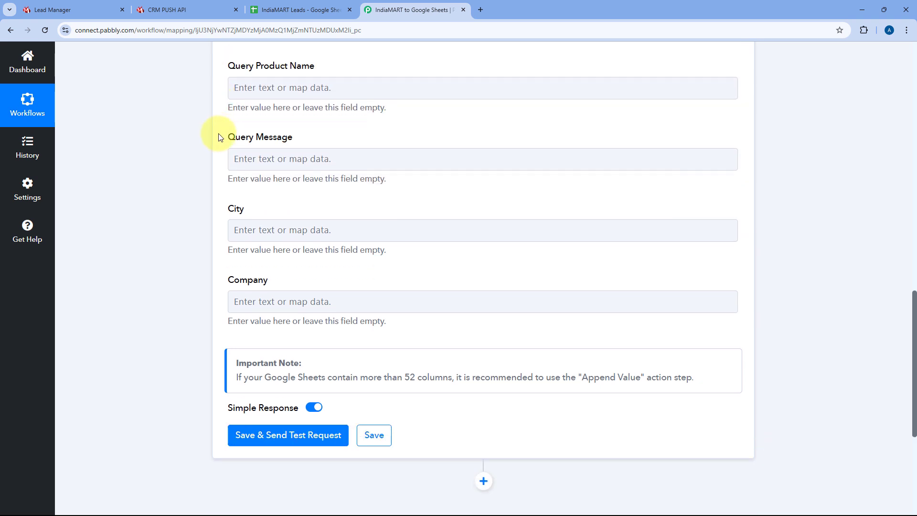
click(280, 83)
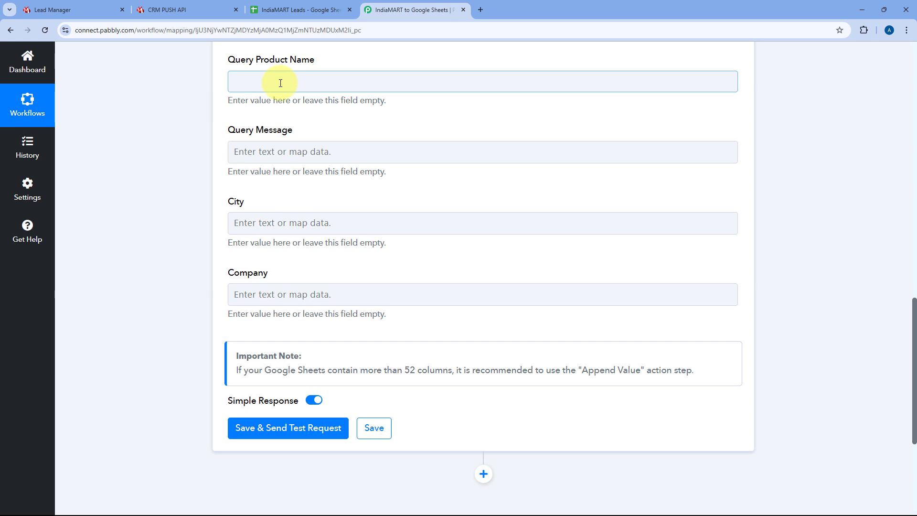
click(277, 127)
text(Prd)
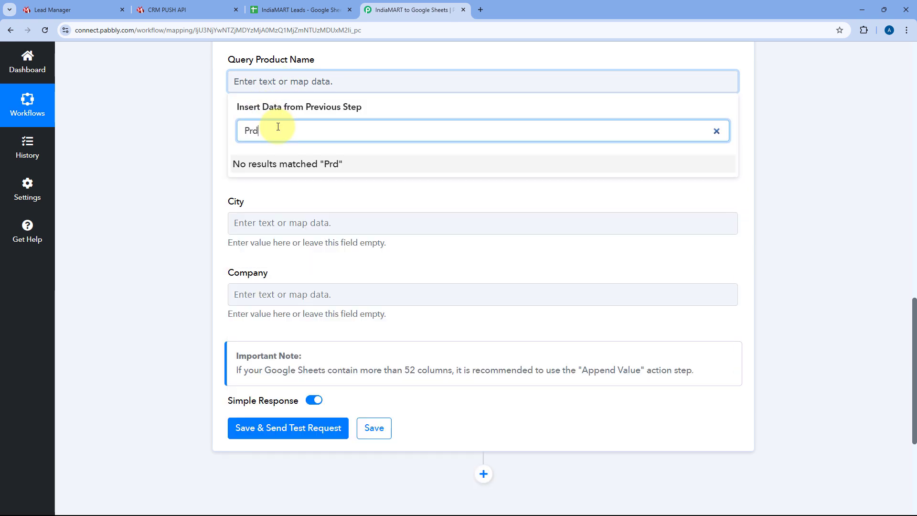
key(BackSpace)
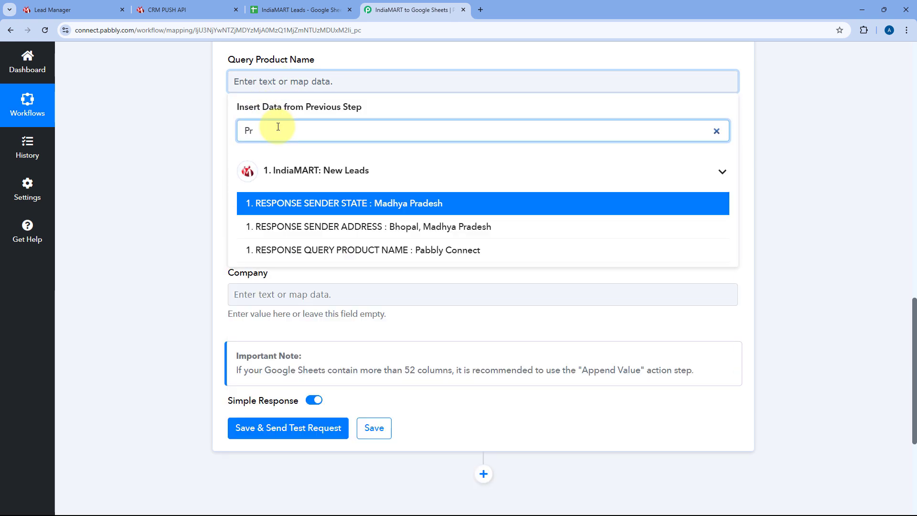
text(o)
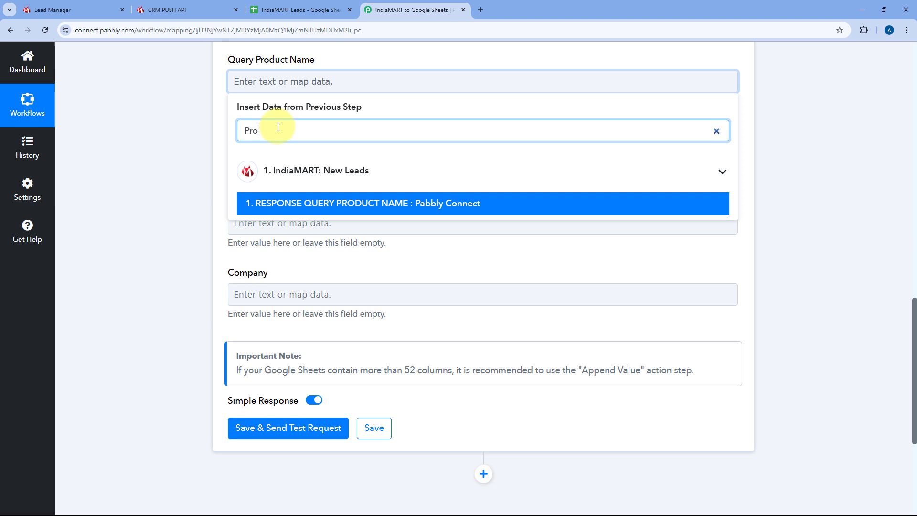
click(370, 207)
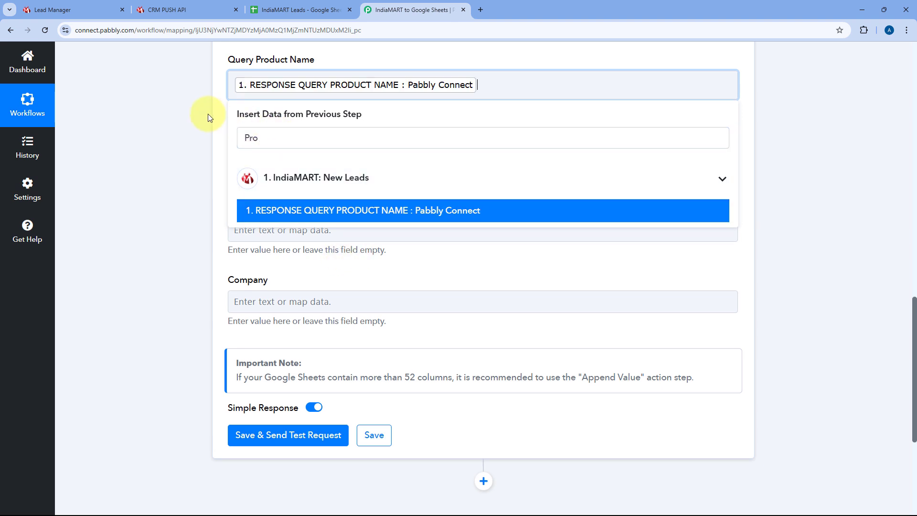
click(210, 115)
- Map the lead's query message into the Query Message field
click(260, 159)
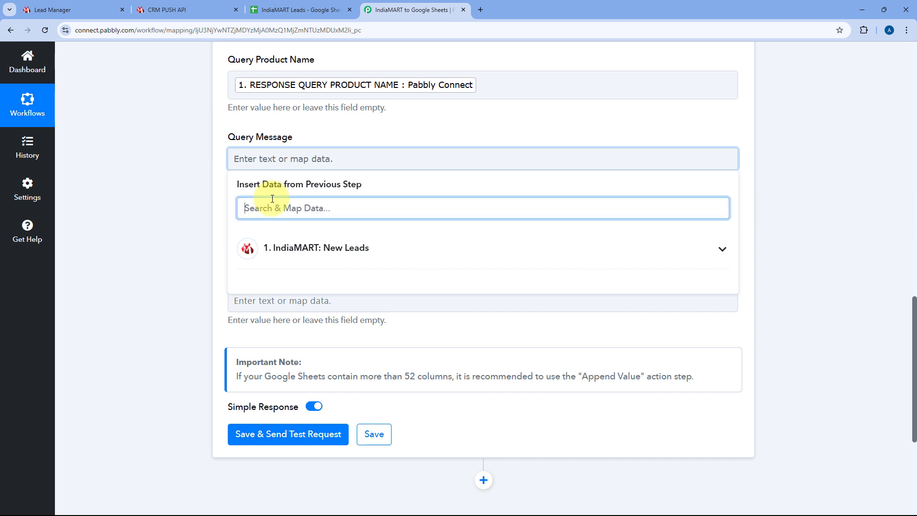
text(Mess)
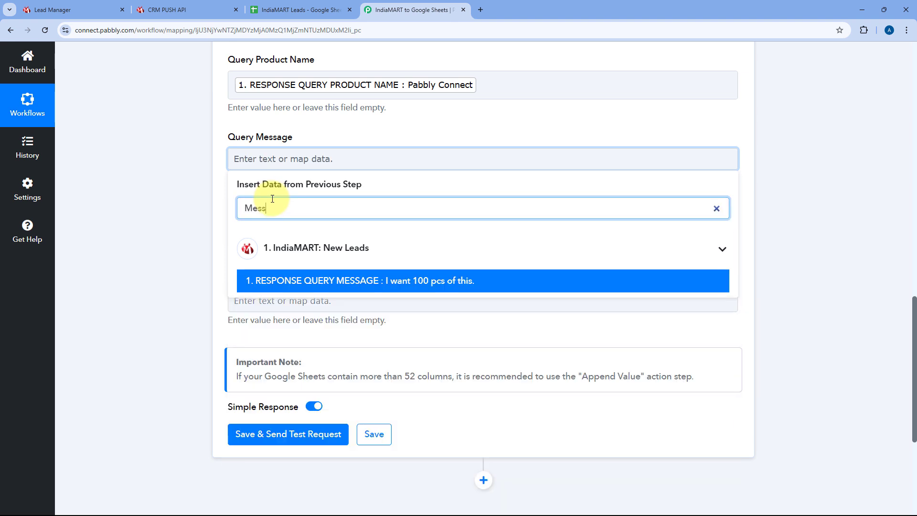
click(378, 284)
click(412, 130)
- Map the sender city (Bhopal) into the City field
click(274, 244)
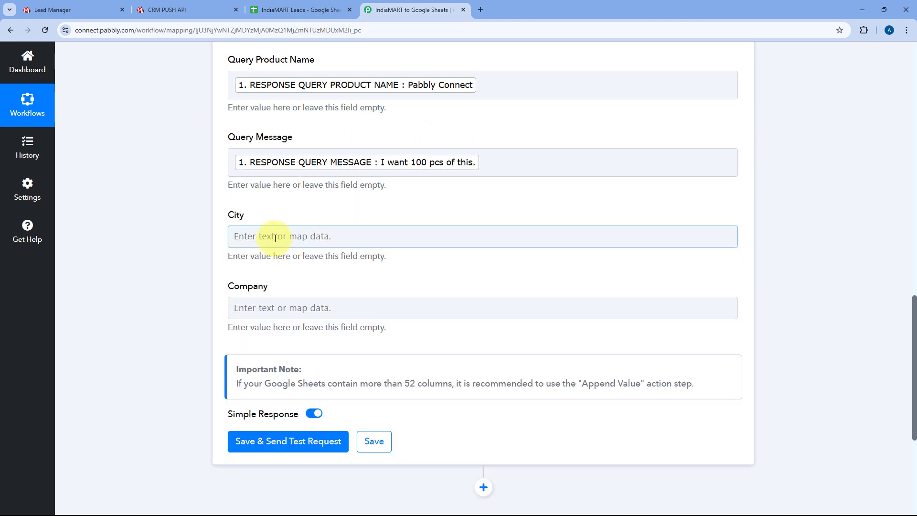
click(274, 239)
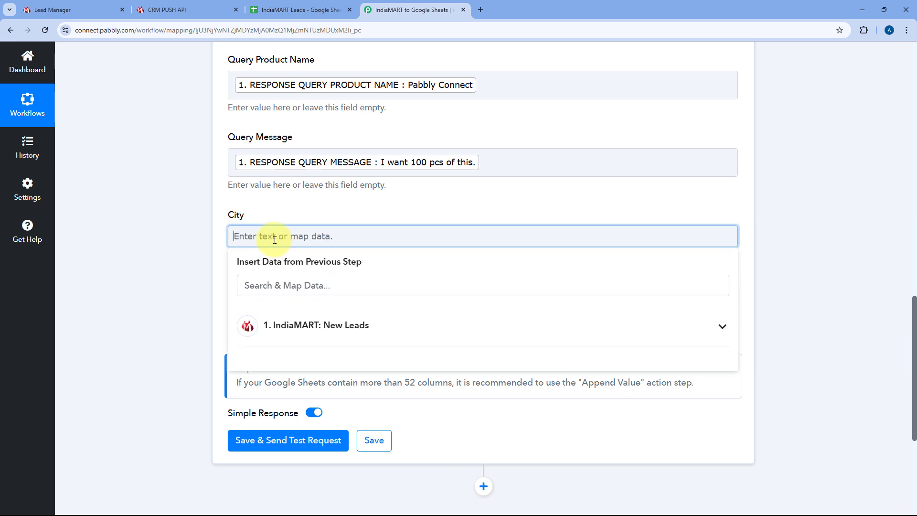
click(281, 284)
text(City)
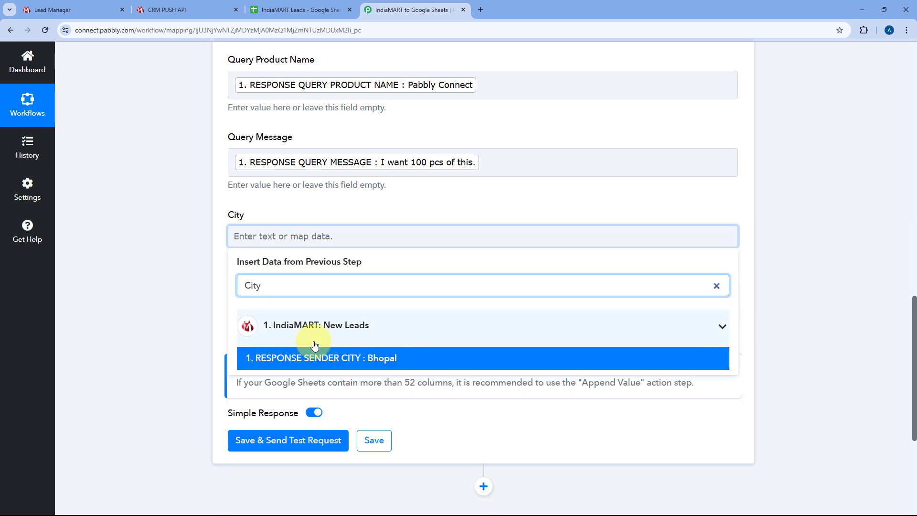
click(317, 358)
- Map the sender company (Test Org) into the Company field
click(309, 318)
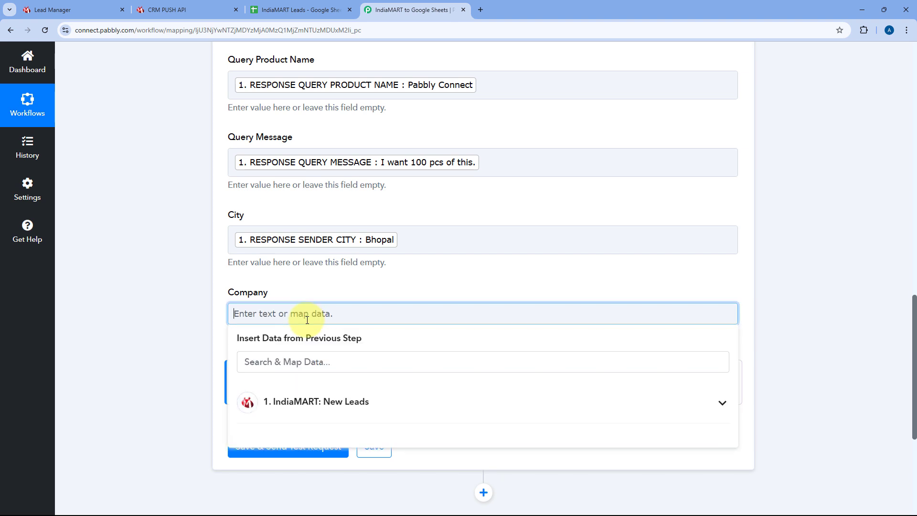
text(Com)
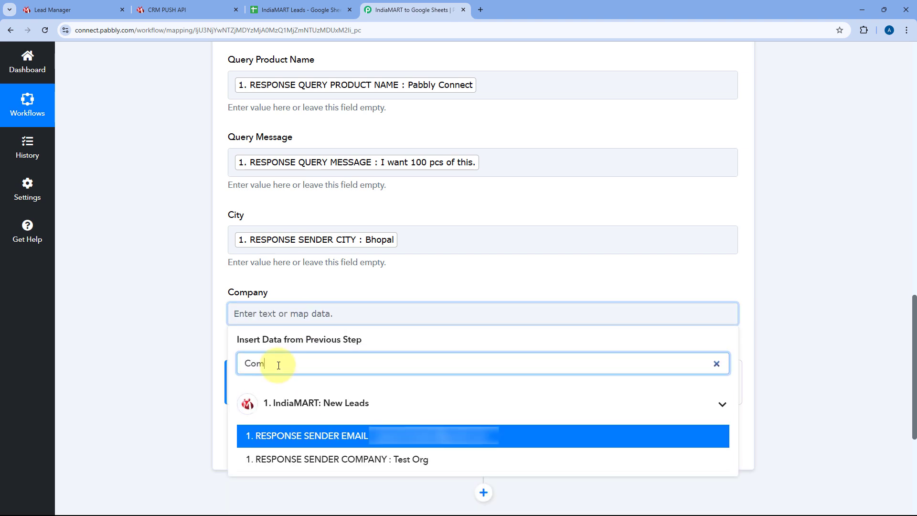
click(365, 464)
click(178, 261)
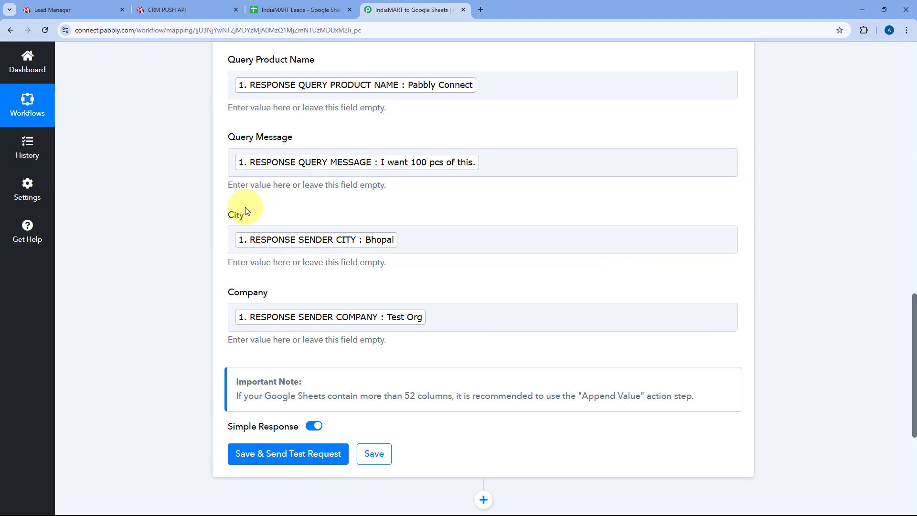
scroll(215, 204, down, 4)
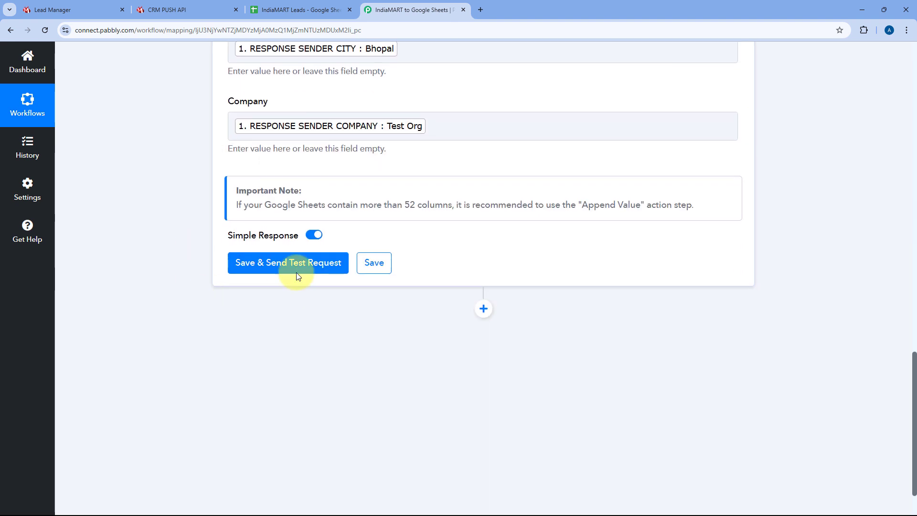
- Save the Add New Row step with a test request, then view the IndiaMART Leads spreadsheet
click(297, 272)
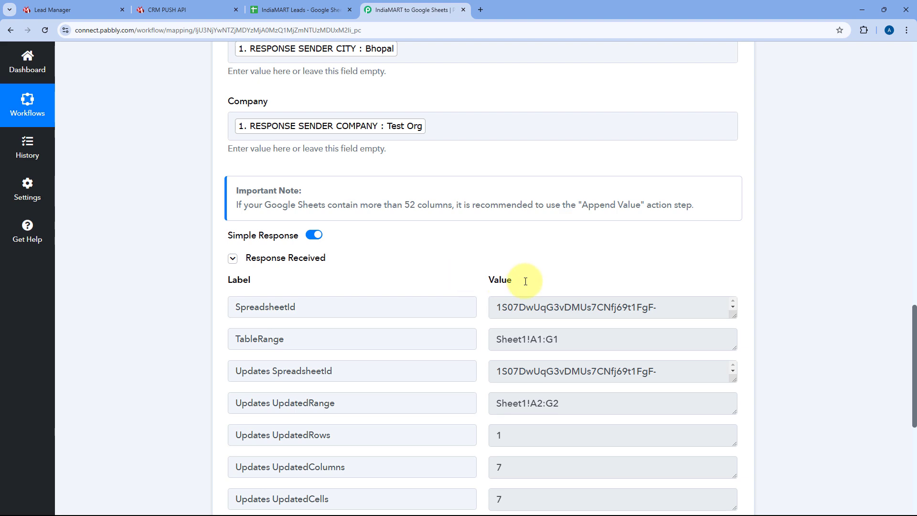
scroll(667, 294, up, 10)
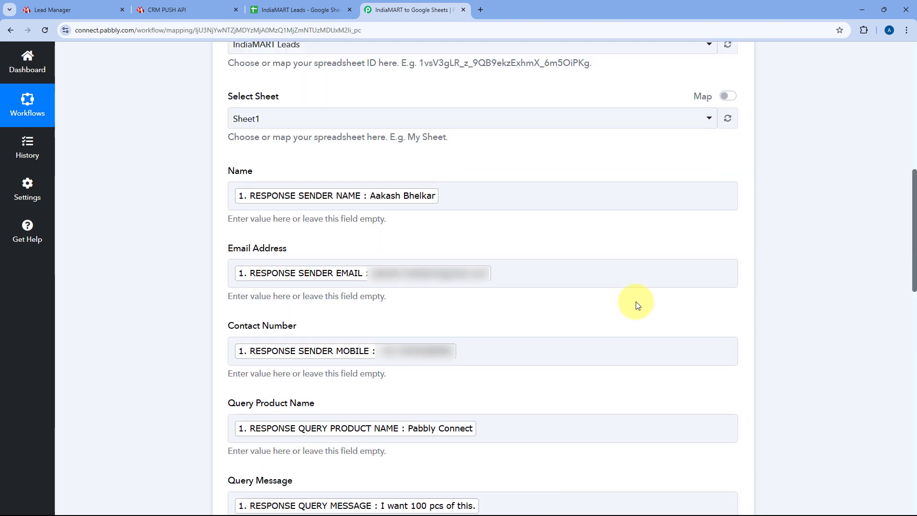
scroll(621, 296, up, 5)
click(460, 135)
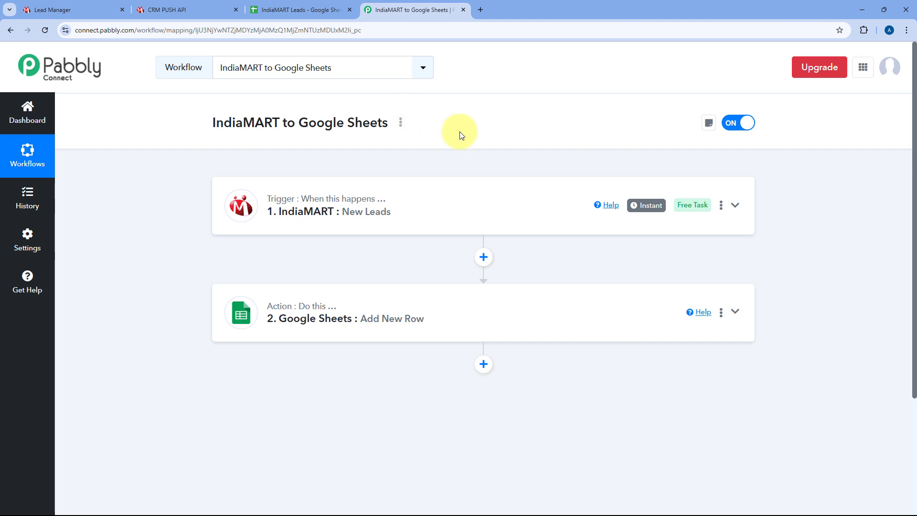
click(294, 10)
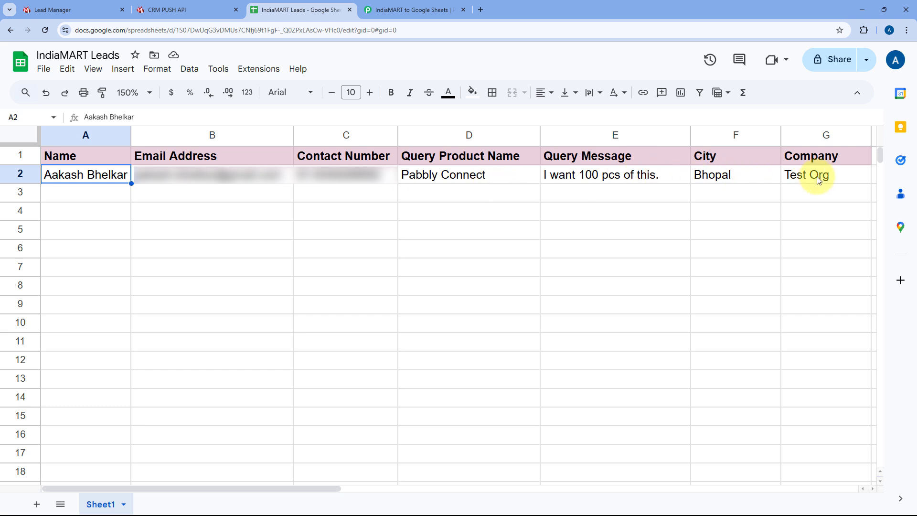
- After checking row 2, go back to the 'IndiaMART to Google Sheets' workflow
click(401, 10)
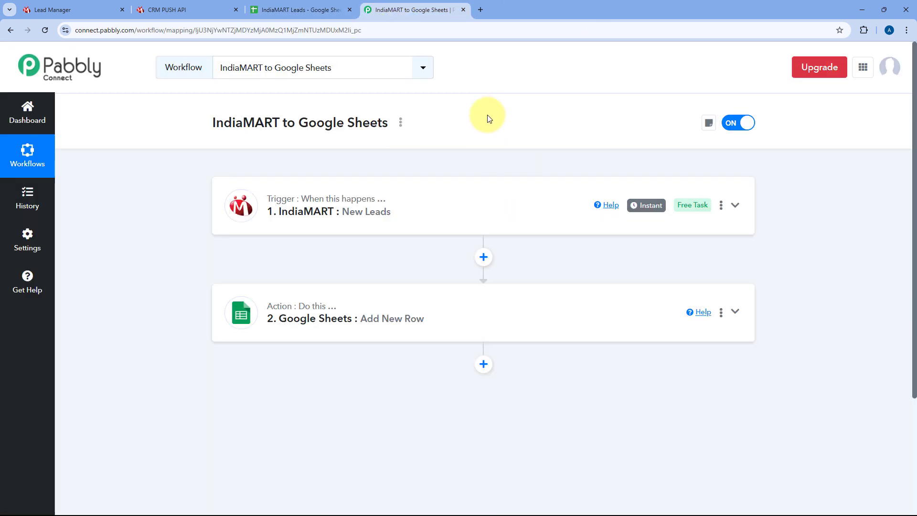